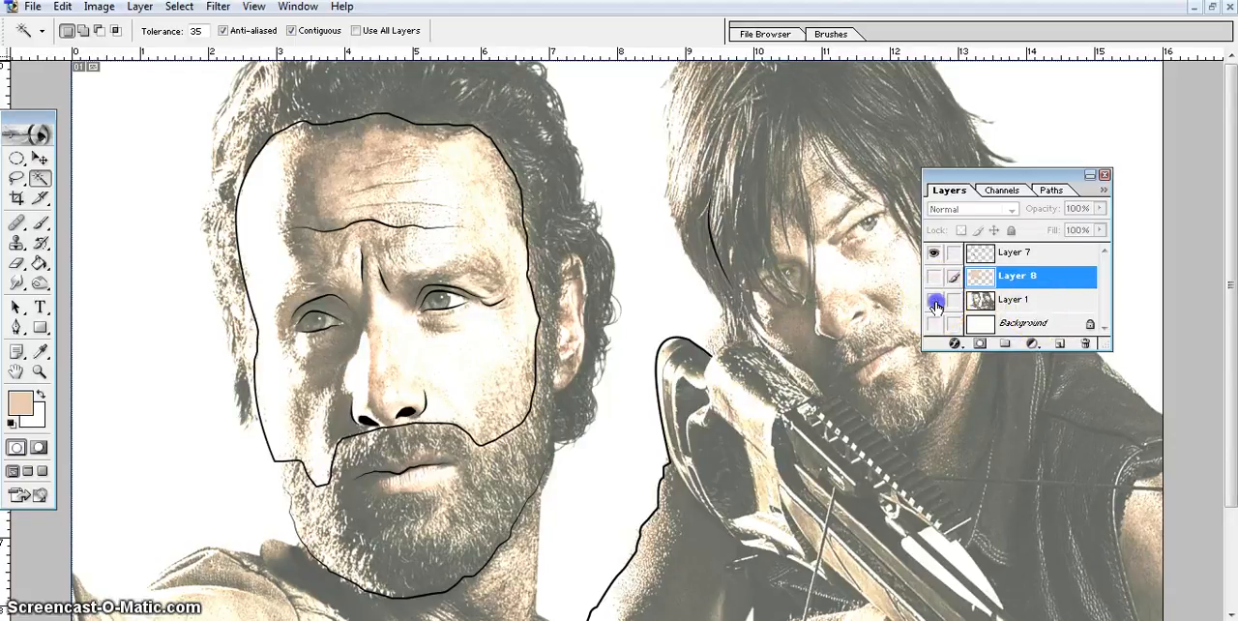
Toggle the reference photo's visibility to check the line art alone, and make Layer 1 active.
left_click(934, 301)
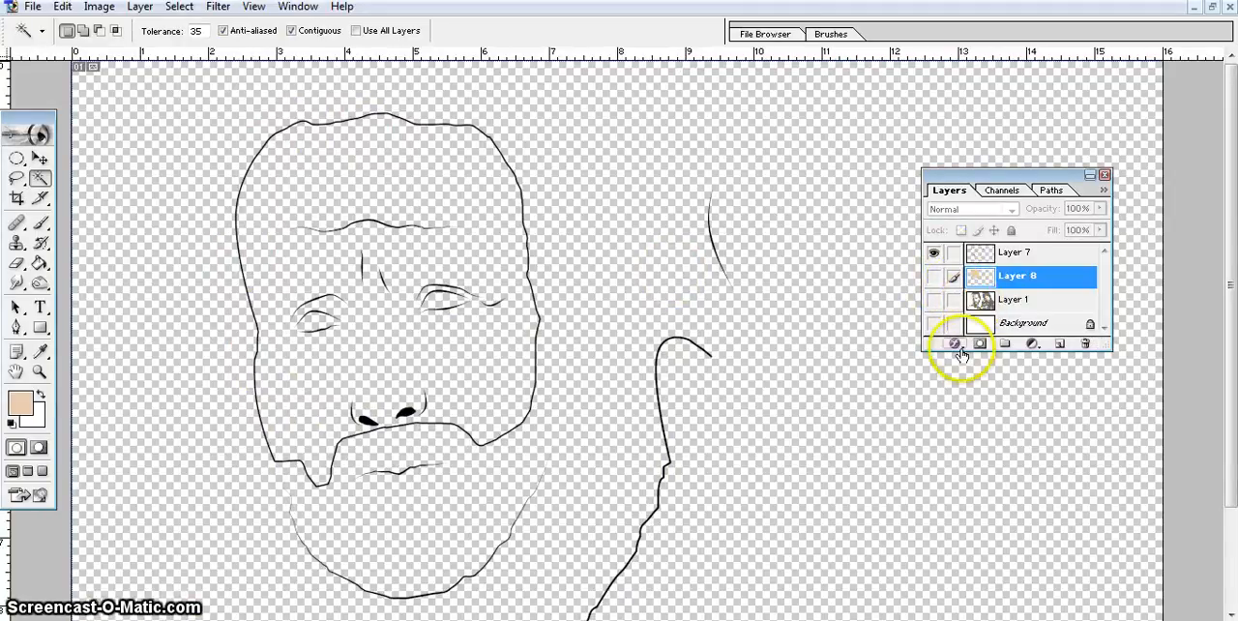
left_click(934, 300)
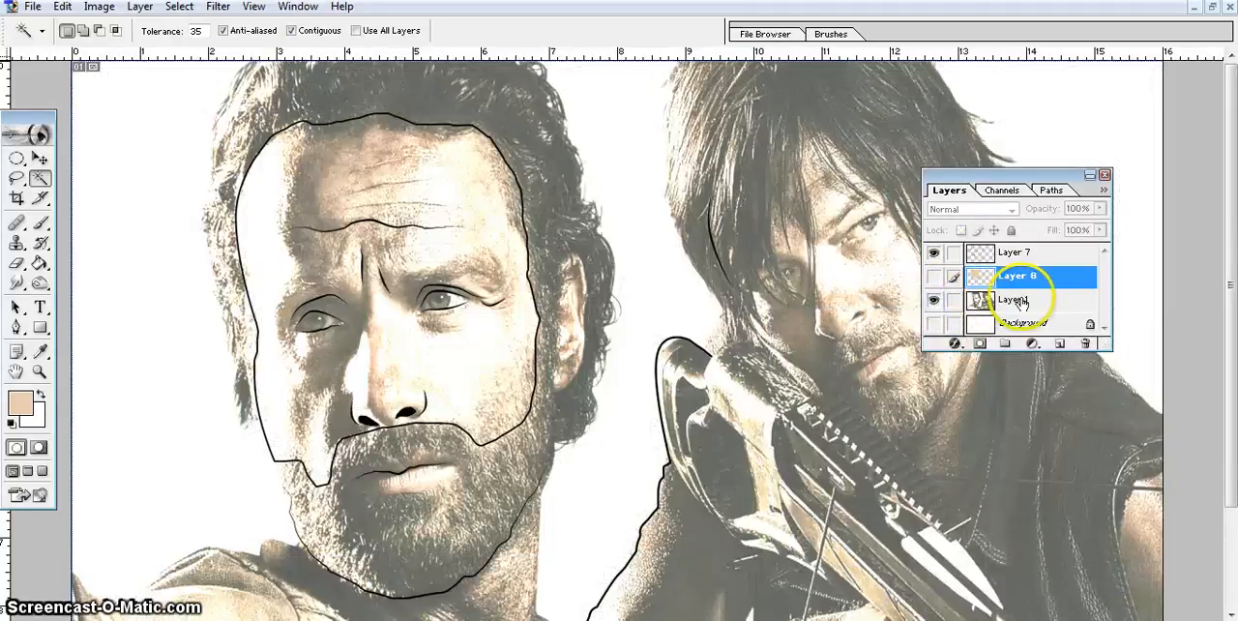
left_click(1022, 302)
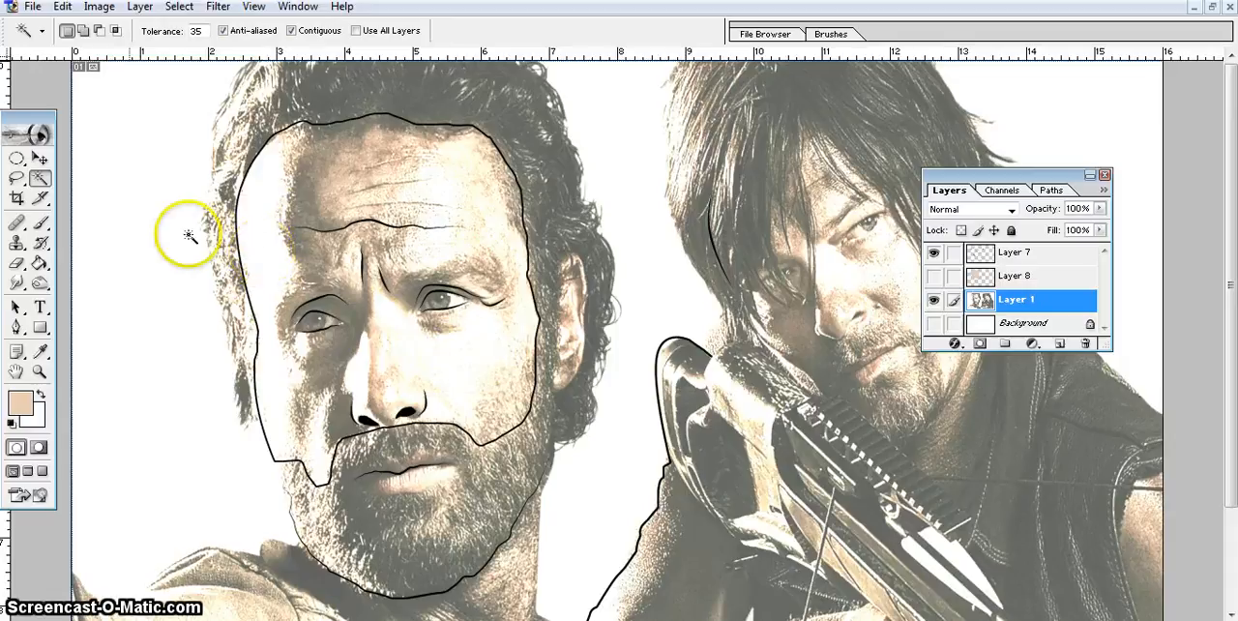
left_click(20, 403)
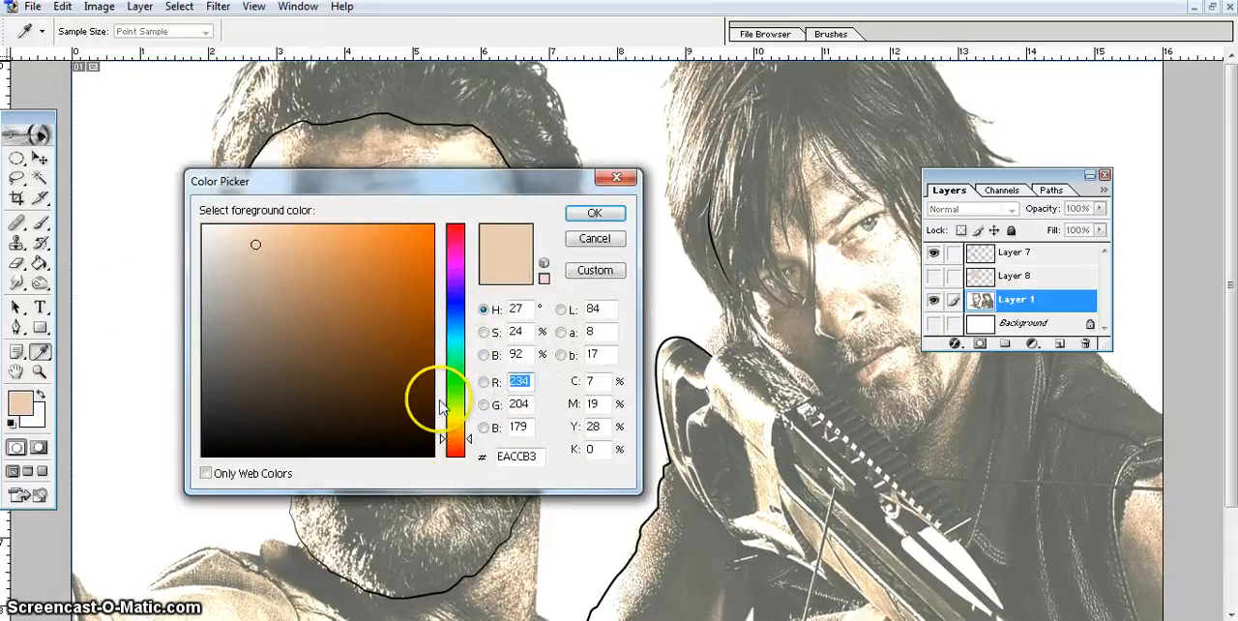
mouse_move(468, 438)
left_mouse_down()
mouse_move(470, 423)
mouse_move(471, 440)
left_mouse_up()
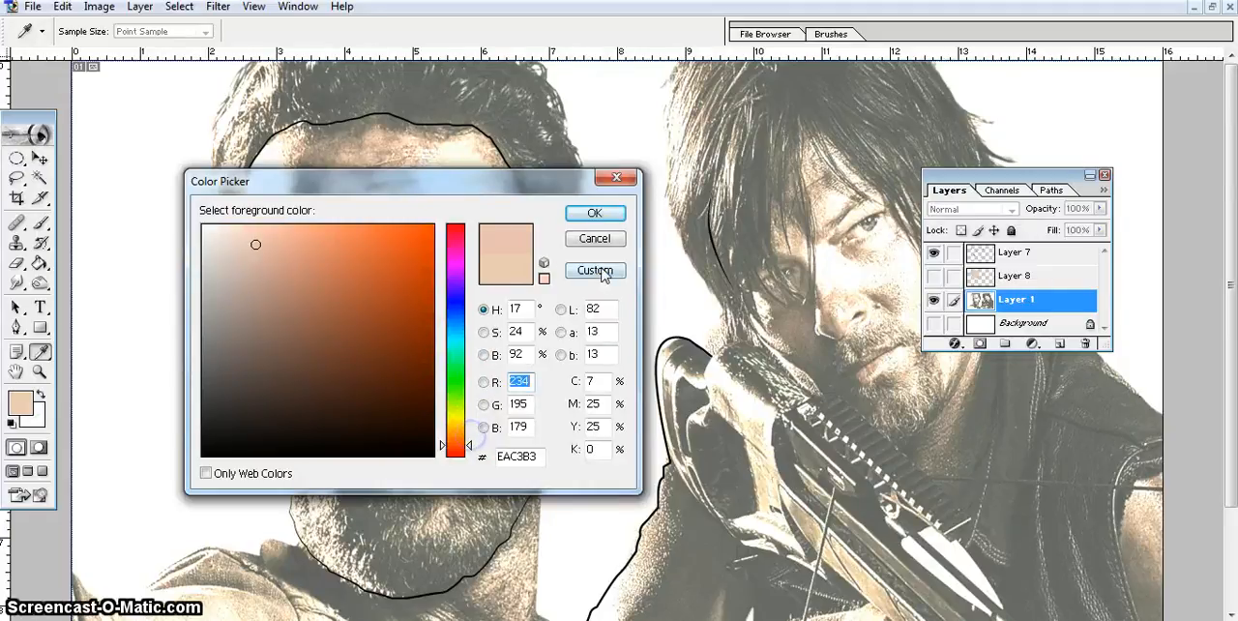
left_click(595, 238)
key("w")
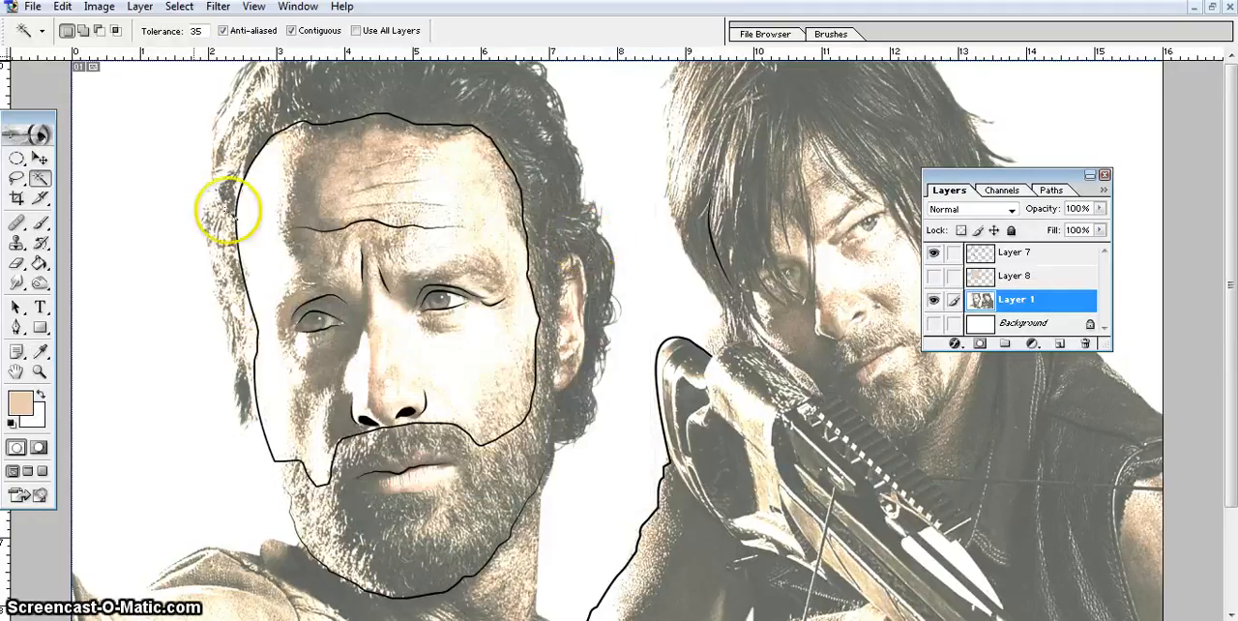
Sample a skin tone from the photo with the Eyedropper and confirm ECCEB6 as the foreground colour.
left_click(39, 351)
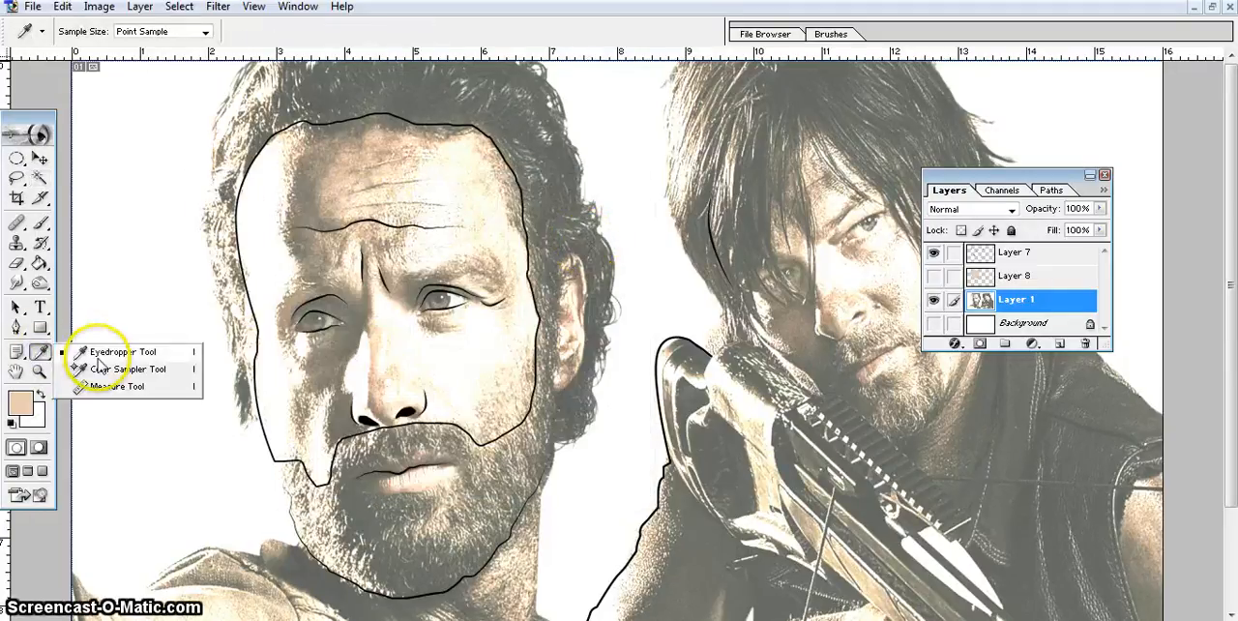
left_click(98, 354)
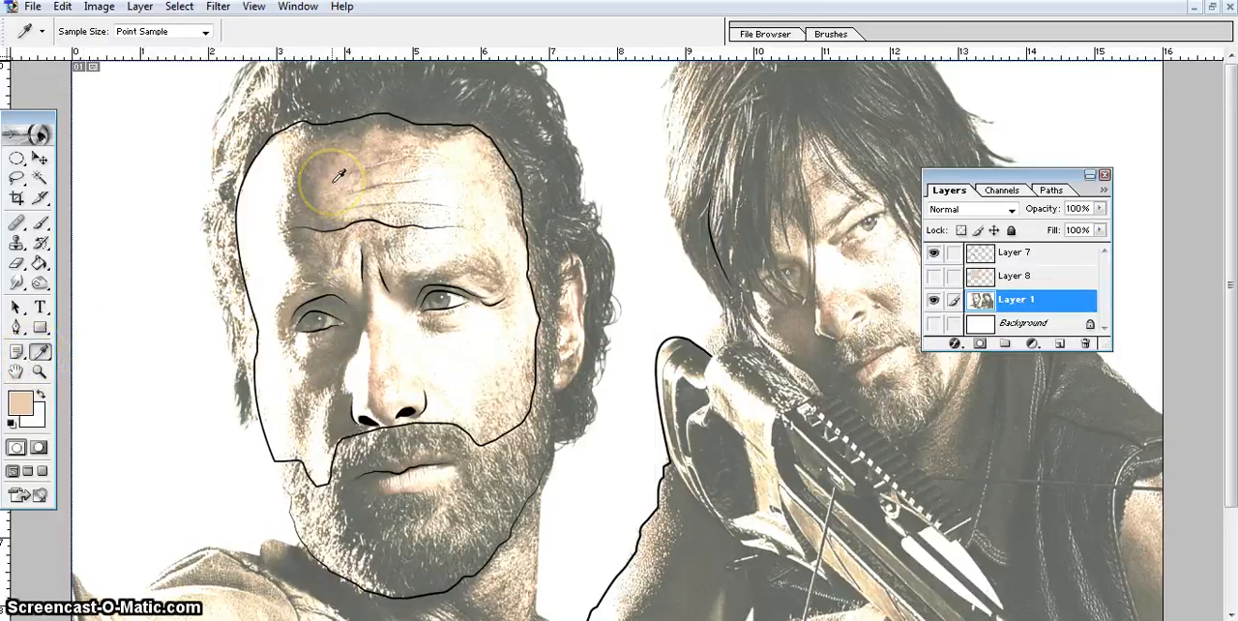
left_click(18, 406)
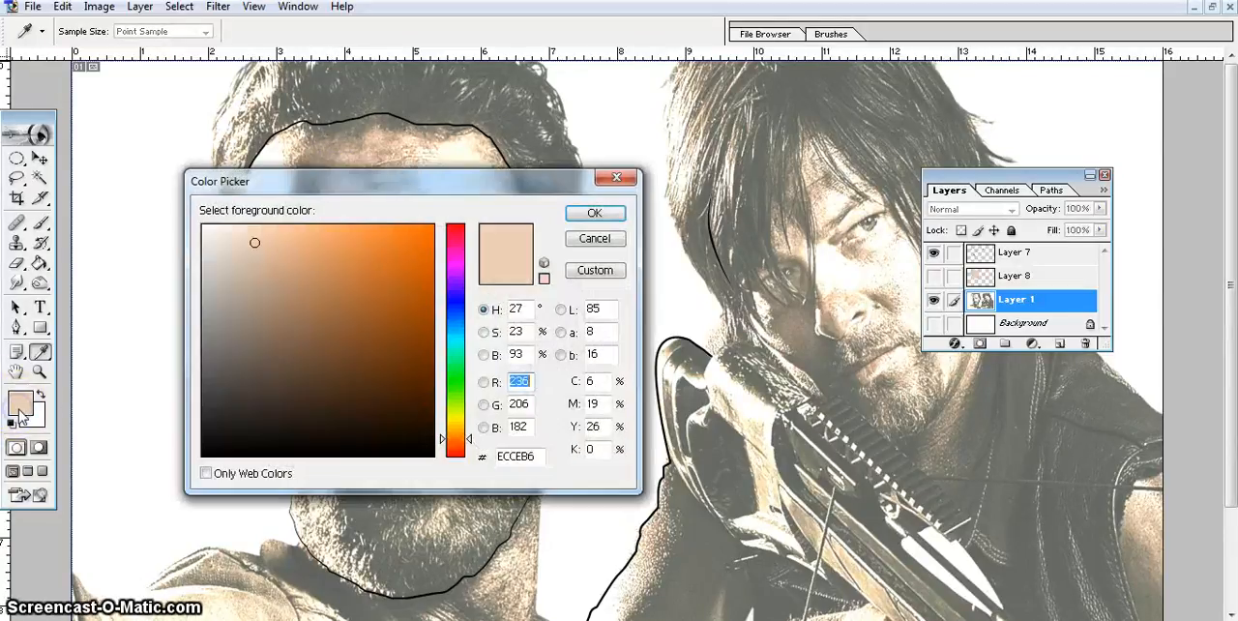
left_click(590, 214)
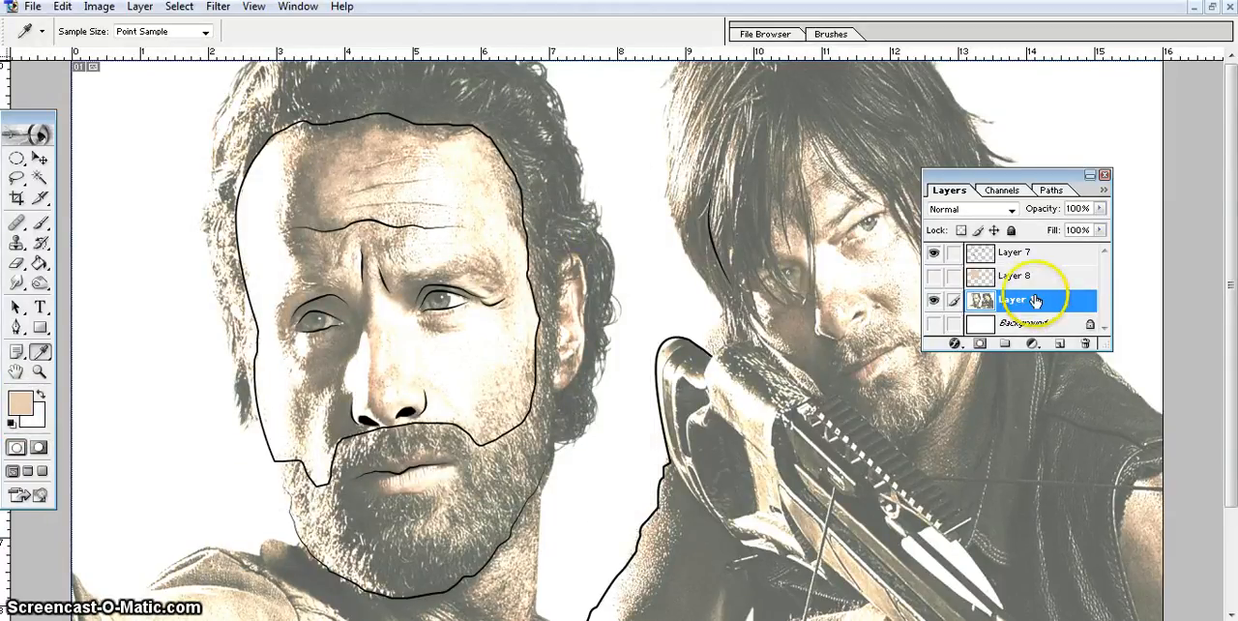
Add a new layer above Layer 1 and brush the skin tone over the bearded man's forehead and along the face outline.
left_click(1061, 345)
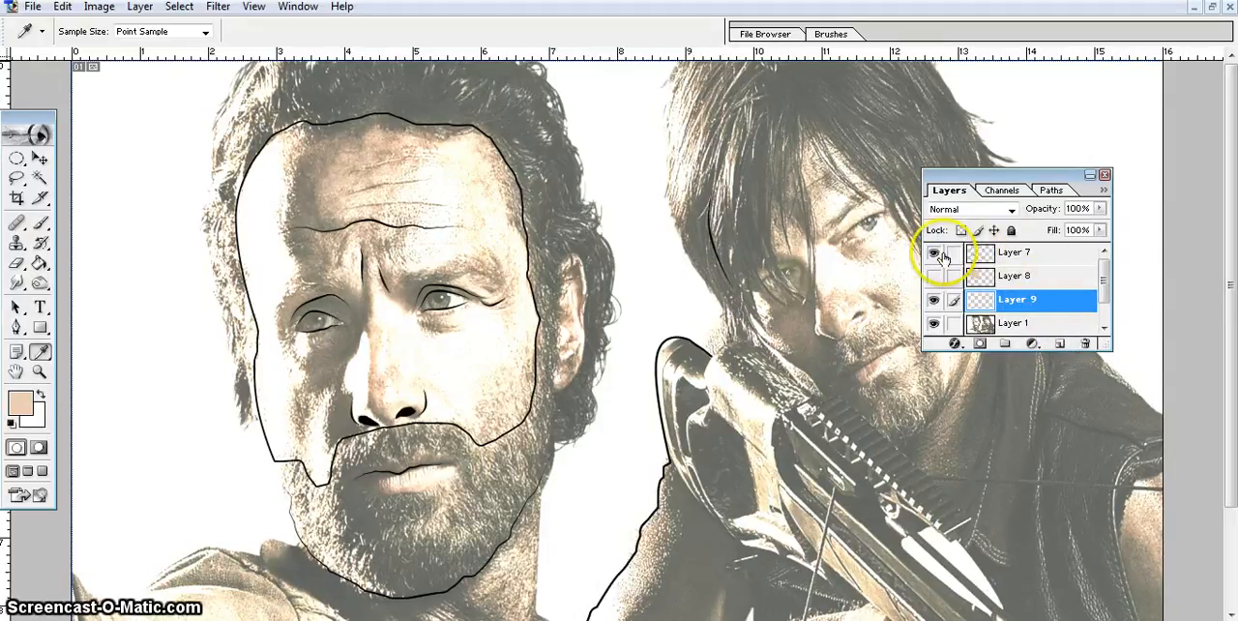
left_click(38, 224)
left_click(338, 193)
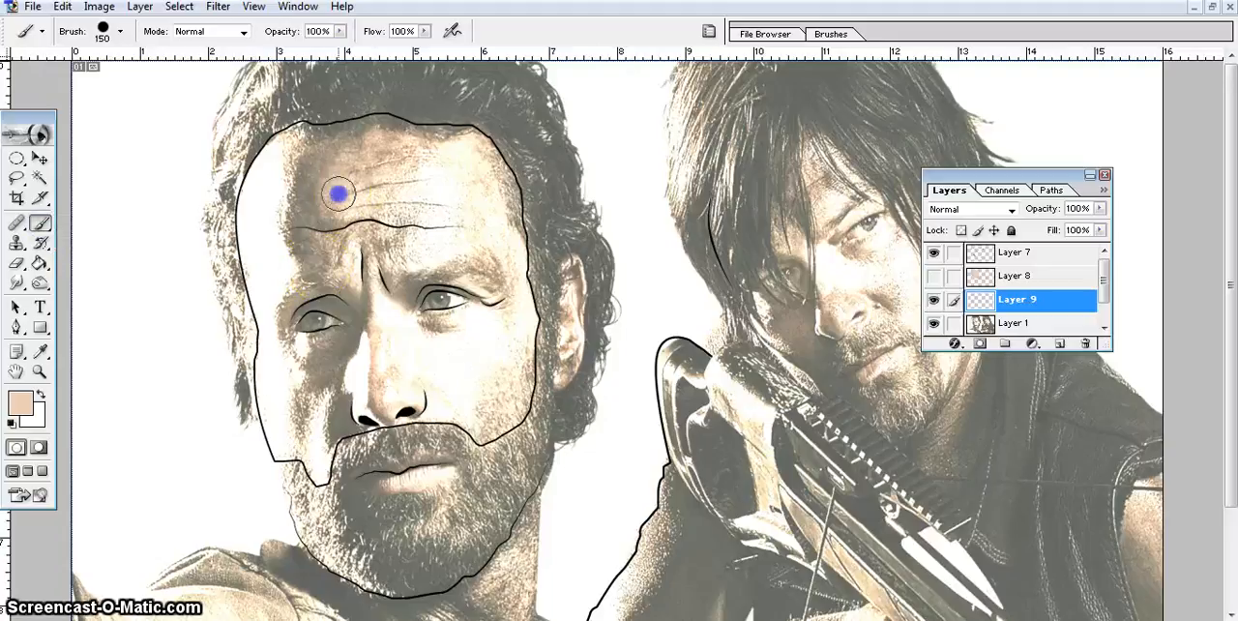
mouse_move(284, 141)
left_mouse_down()
mouse_move(248, 199)
mouse_move(245, 233)
mouse_move(274, 389)
left_mouse_up()
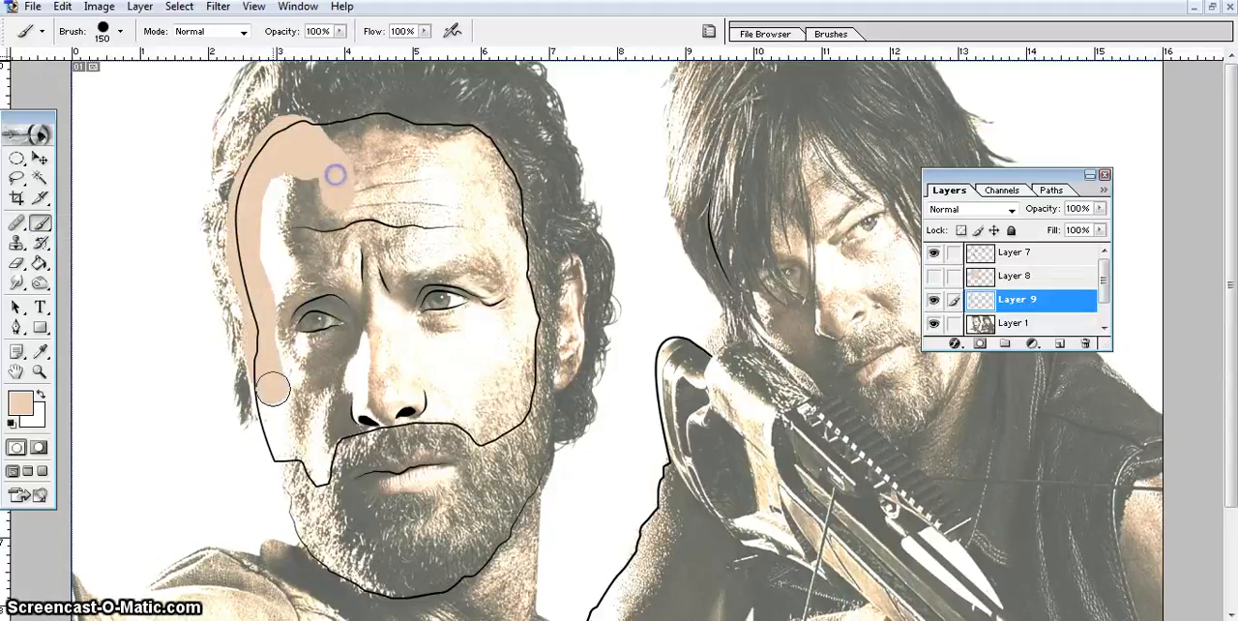
Hide Layer 9, and show and activate Layer 8 with the full-face skin colour.
left_click(933, 294)
left_click(934, 280)
left_click(1016, 281)
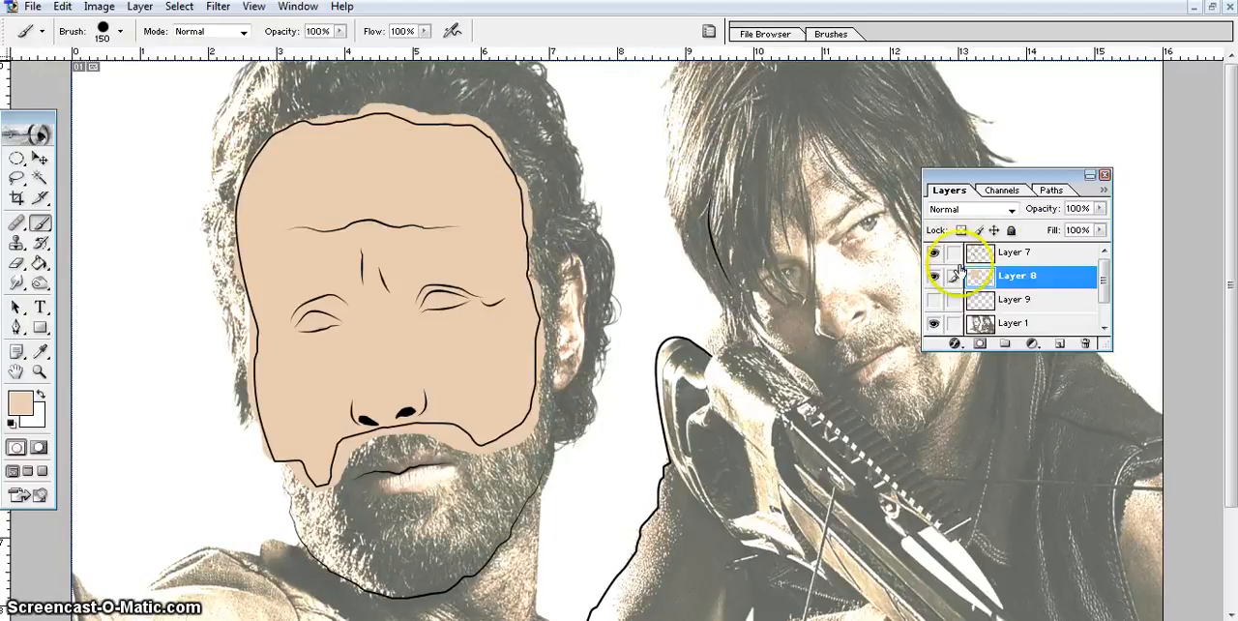
Select the area outside the face outline on Layer 7 with the Magic Wand, delete the excess skin colour on Layer 8, and deselect.
left_click(1033, 256)
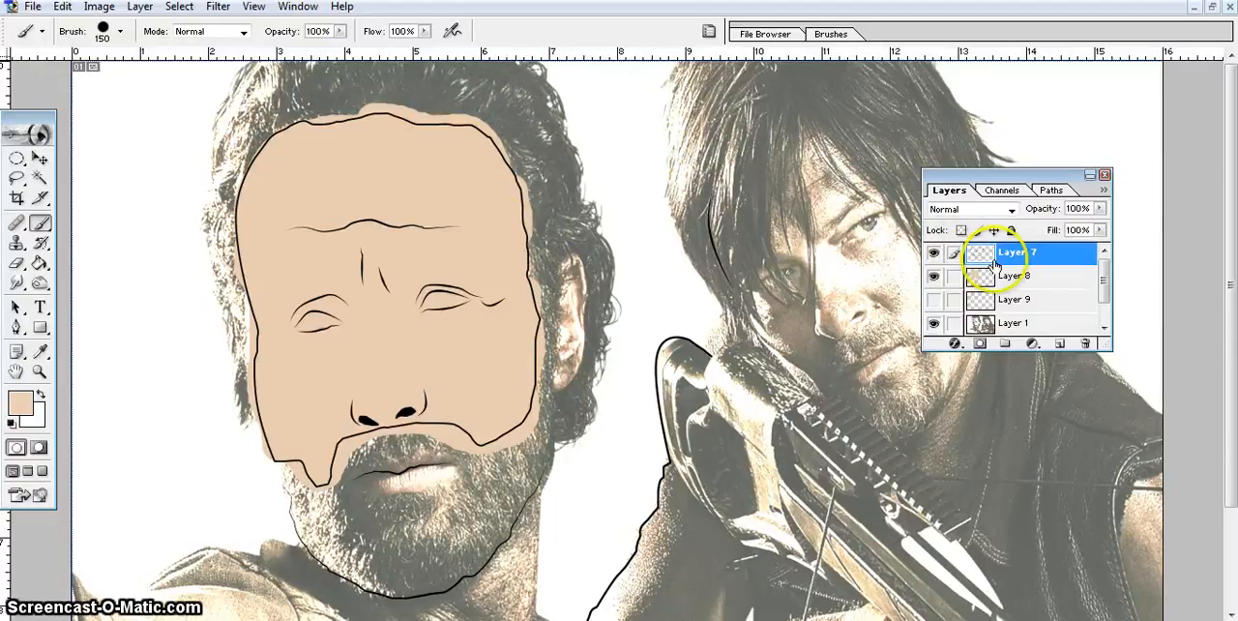
left_click(935, 254)
left_click(935, 254)
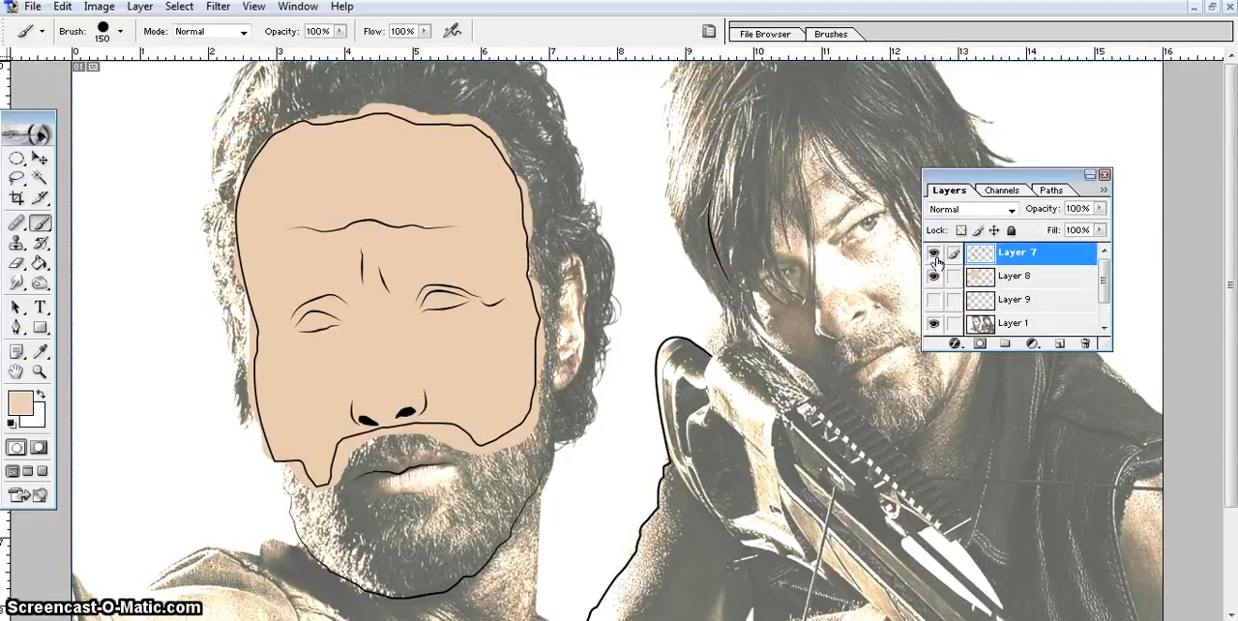
left_click(40, 178)
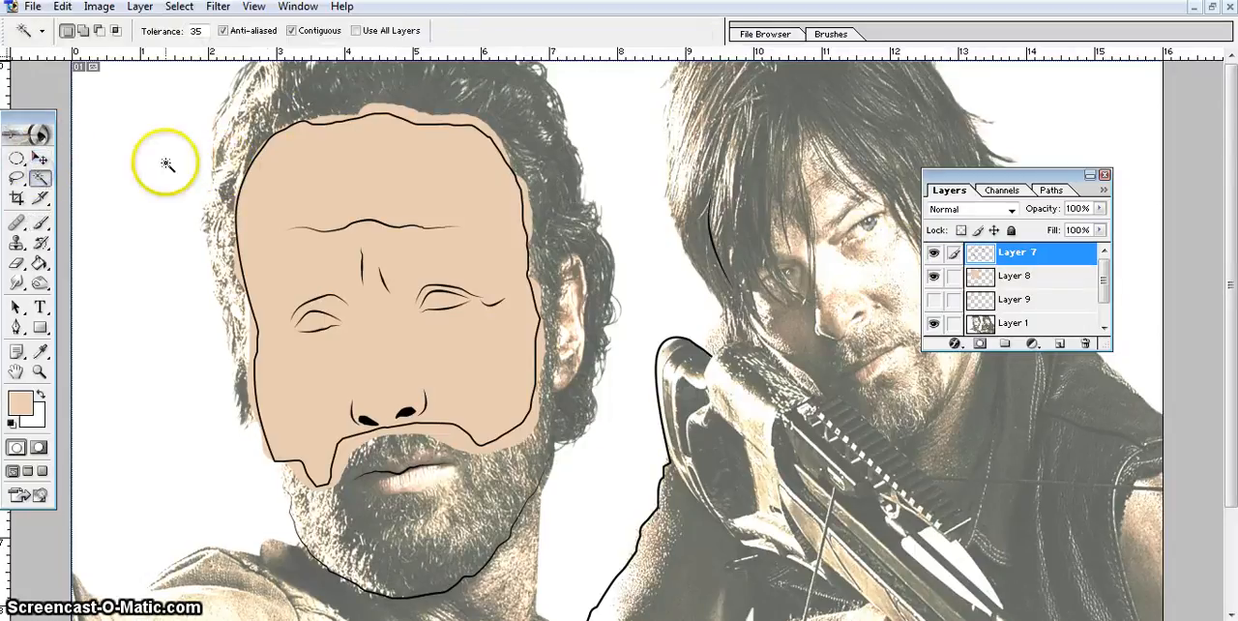
left_click(242, 133)
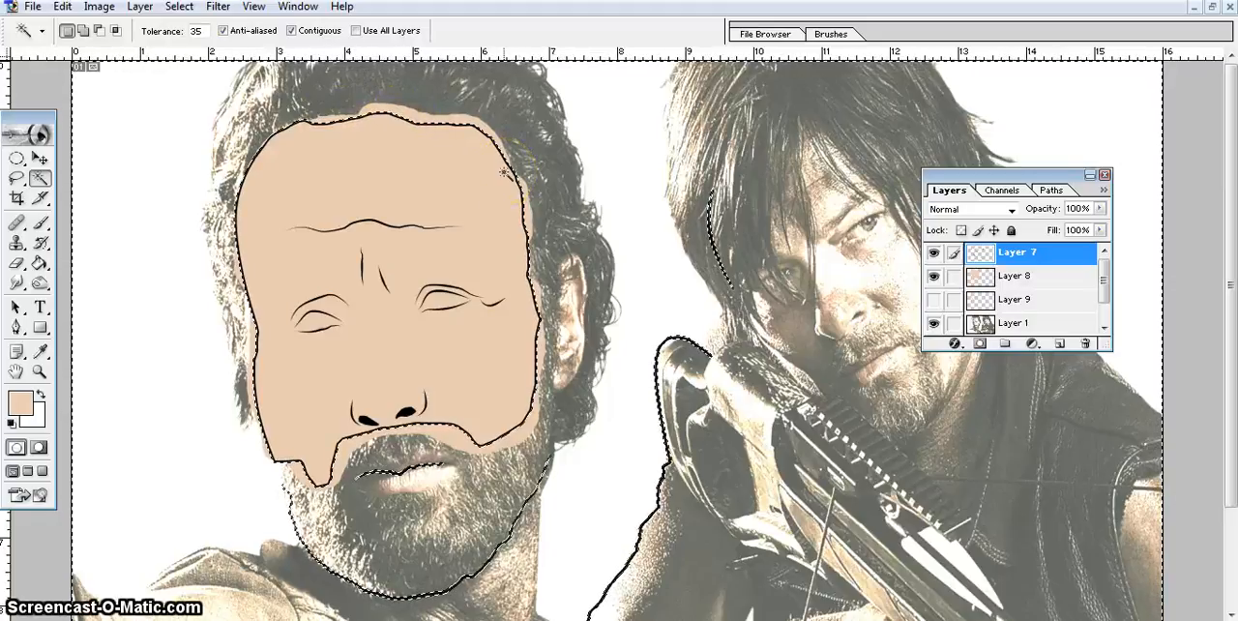
left_click(1027, 278)
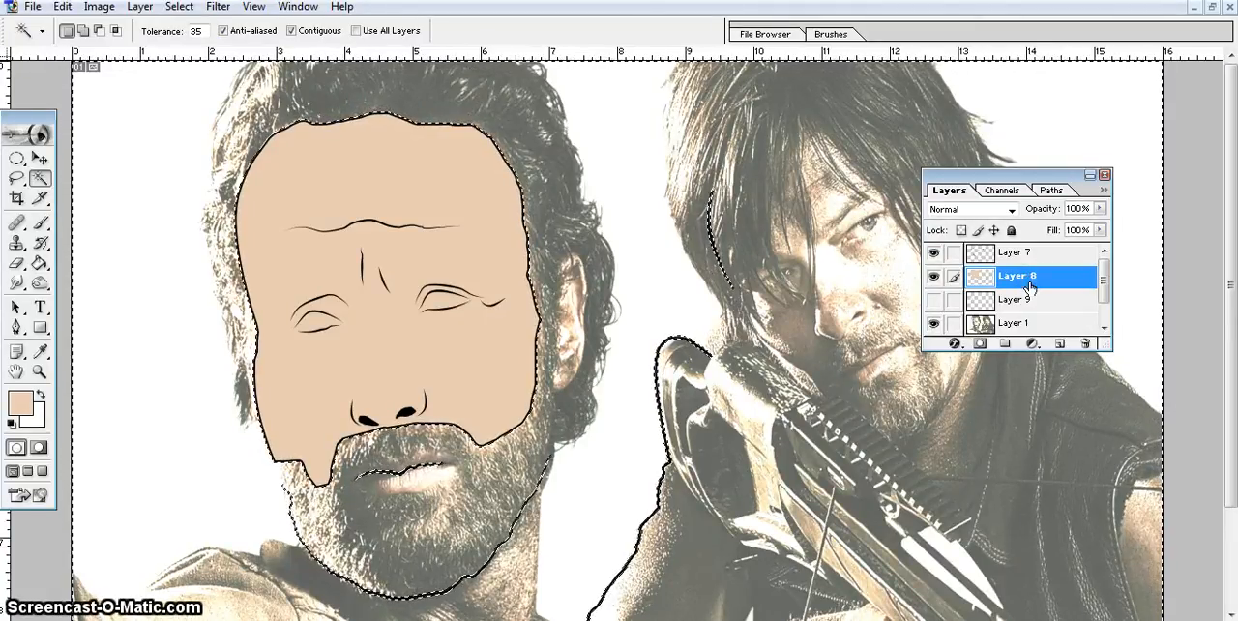
key("ctrl+d")
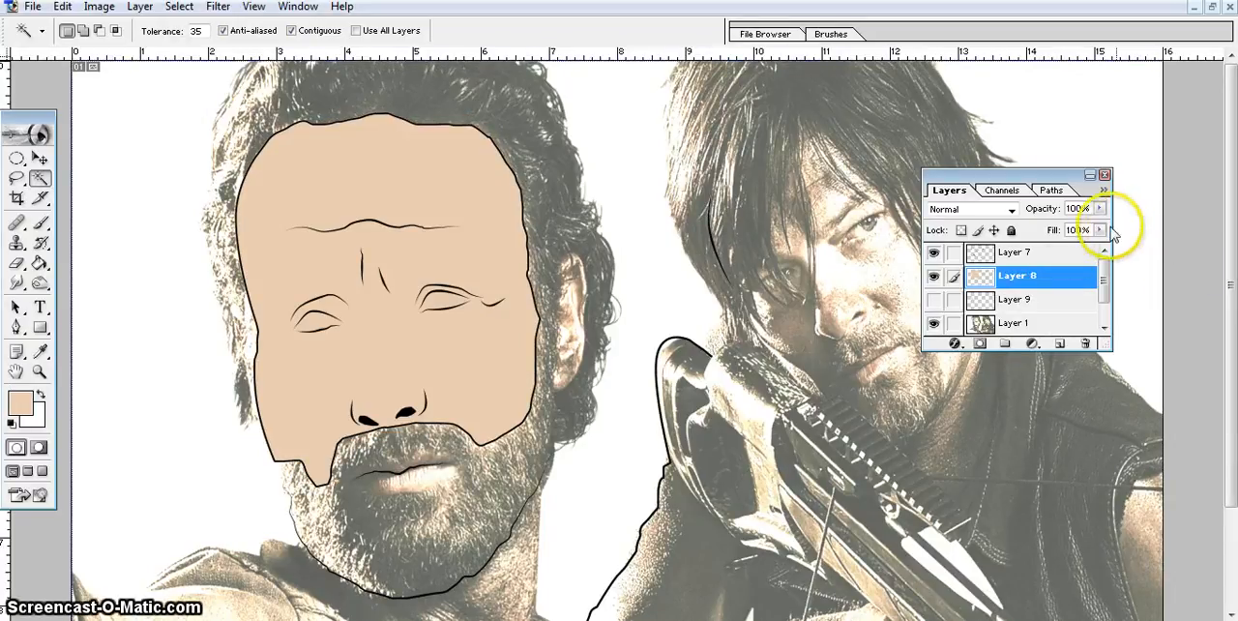
Inspect the trimmed skin shape by toggling the visibility of Layer 7, Layer 1 and Layer 8.
left_click(933, 255)
left_click(933, 324)
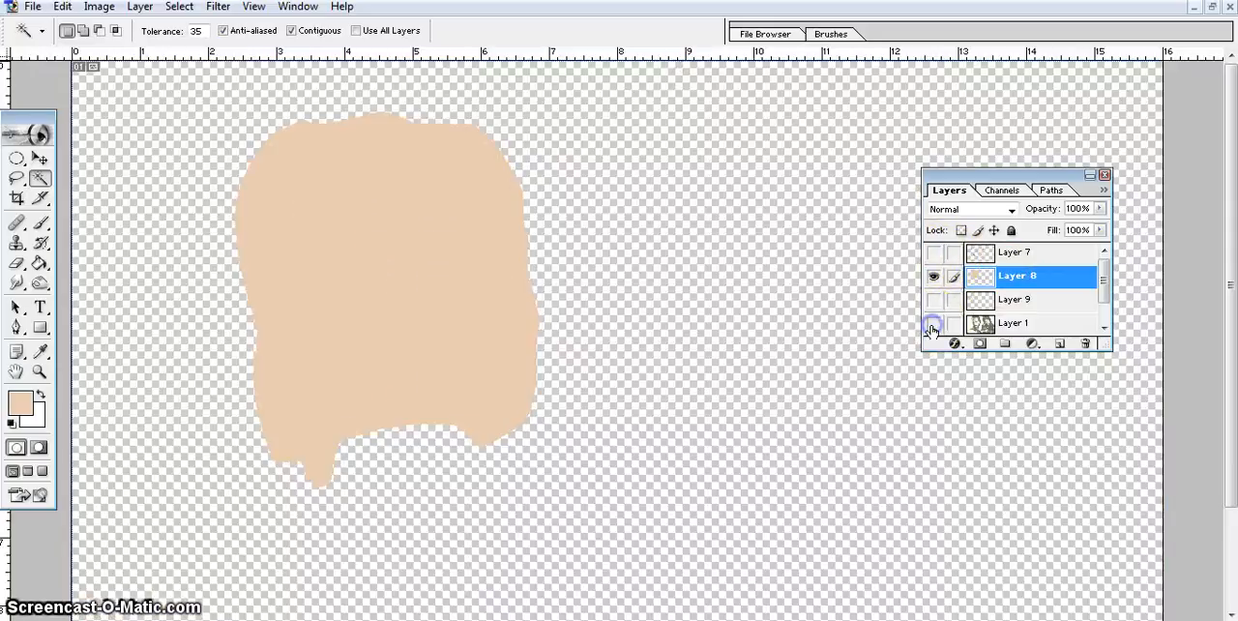
left_click(931, 327)
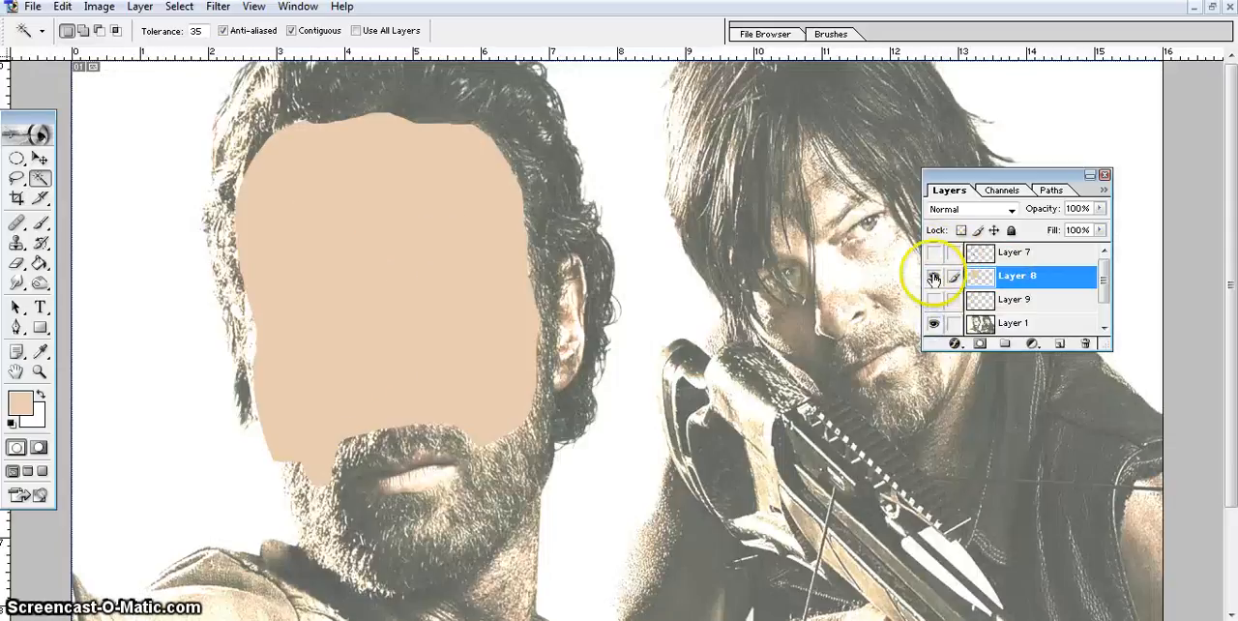
left_click(934, 253)
left_click(933, 278)
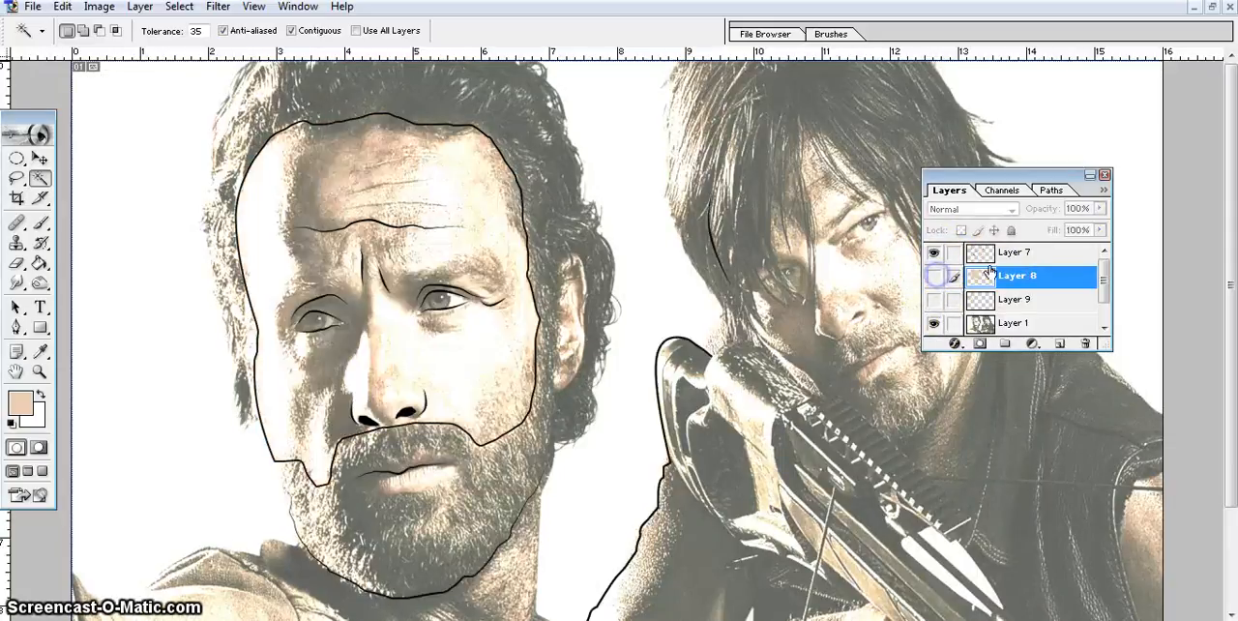
left_click(1016, 253)
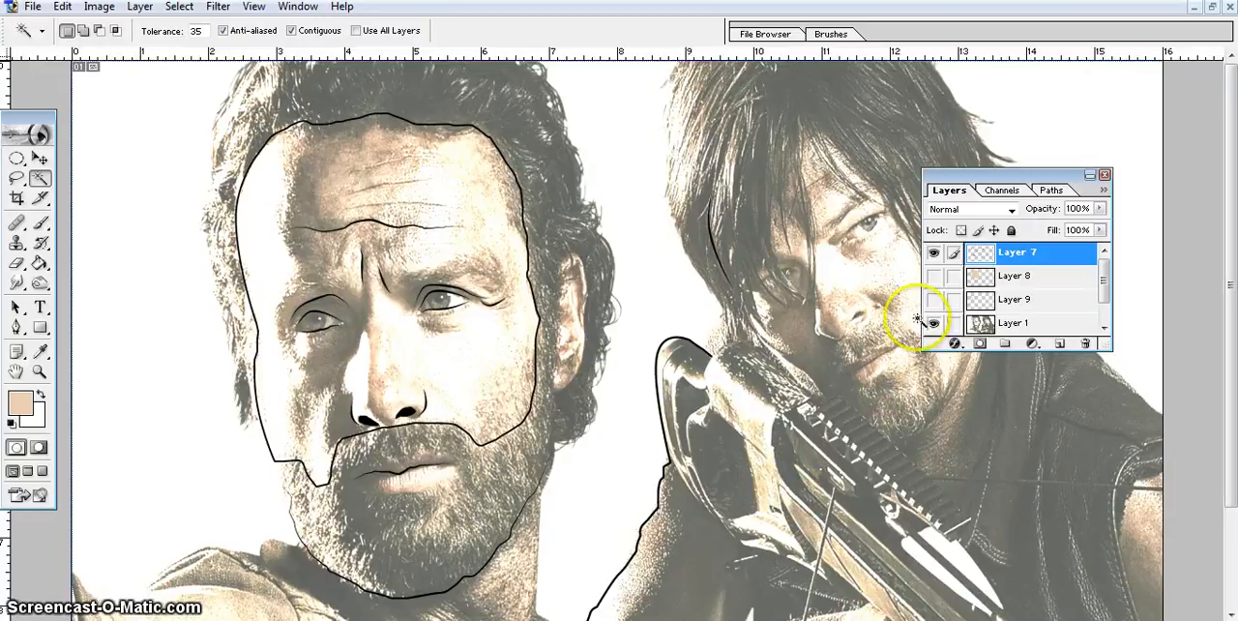
Show and activate the skin colour on Layer 8, and choose the Burn tool for shading it.
left_click(934, 276)
left_click(1014, 278)
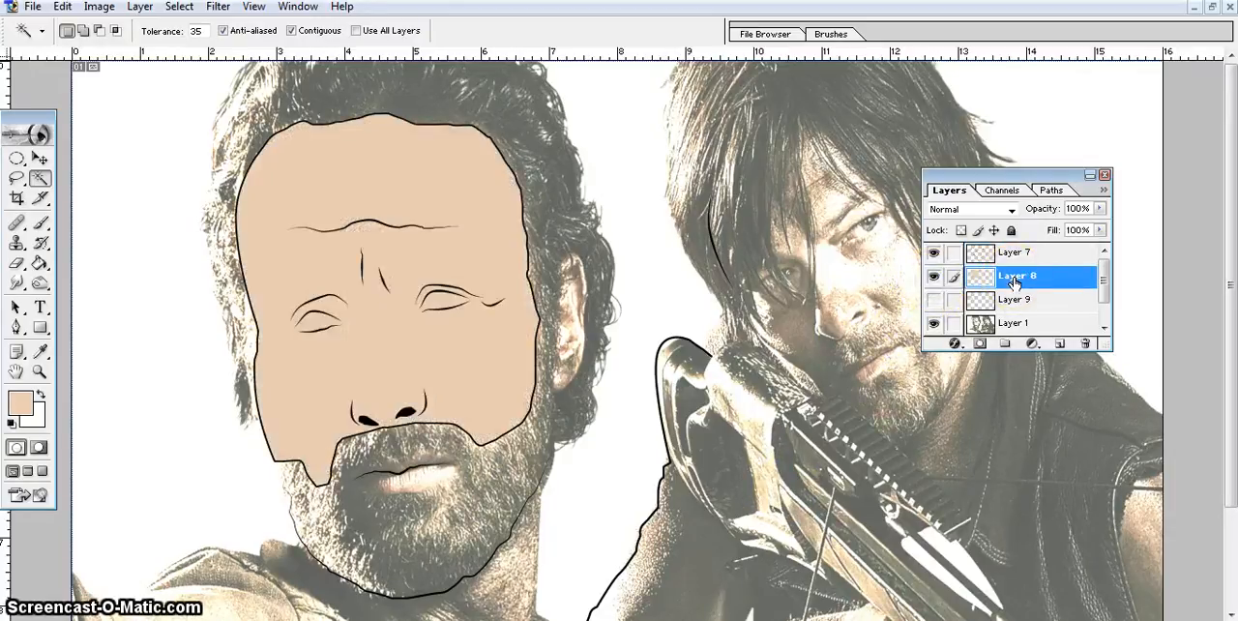
left_click(41, 284)
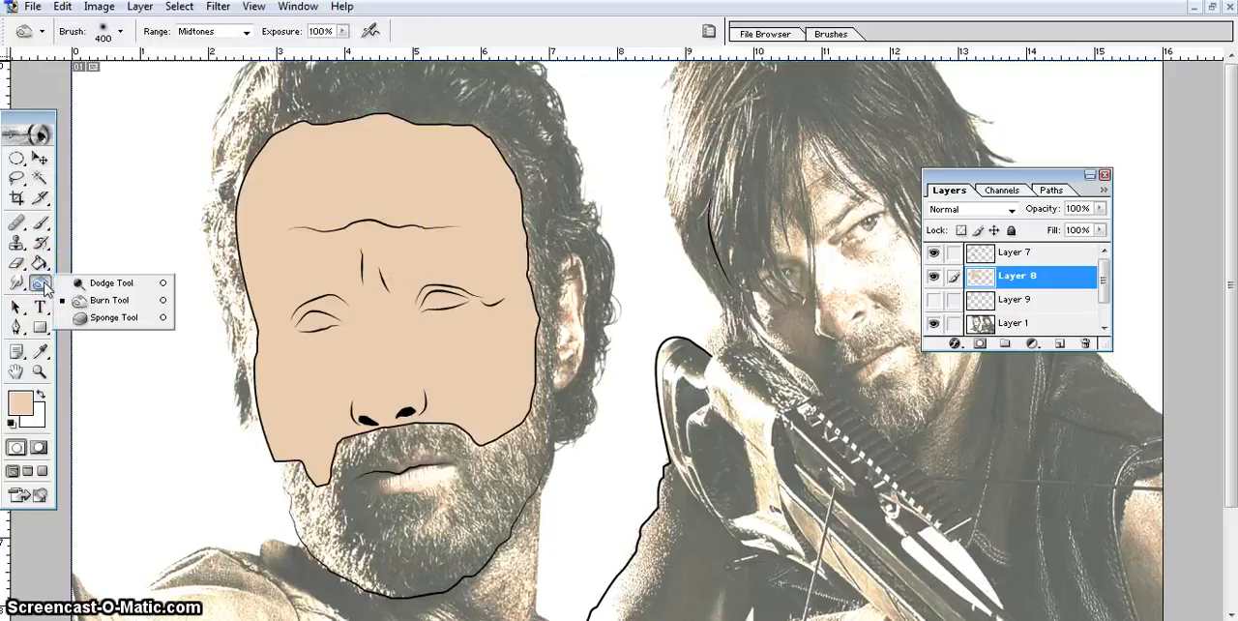
left_click(109, 302)
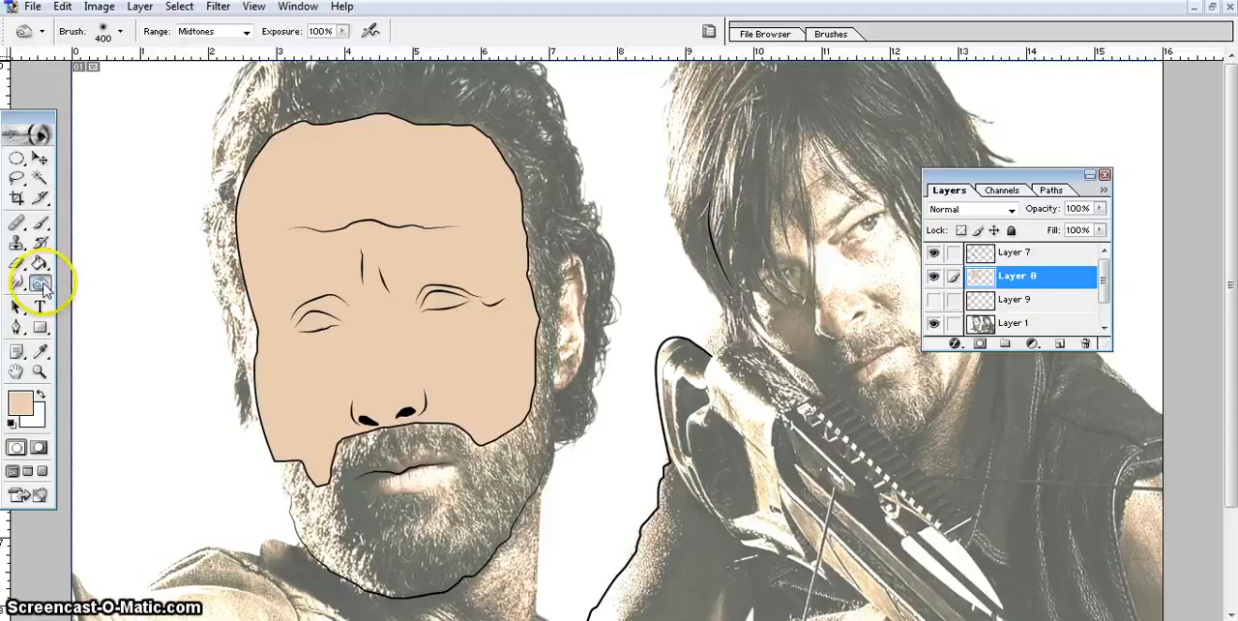
Set the Burn tool to a soft 150 px brush with the Midtones range.
left_click(120, 32)
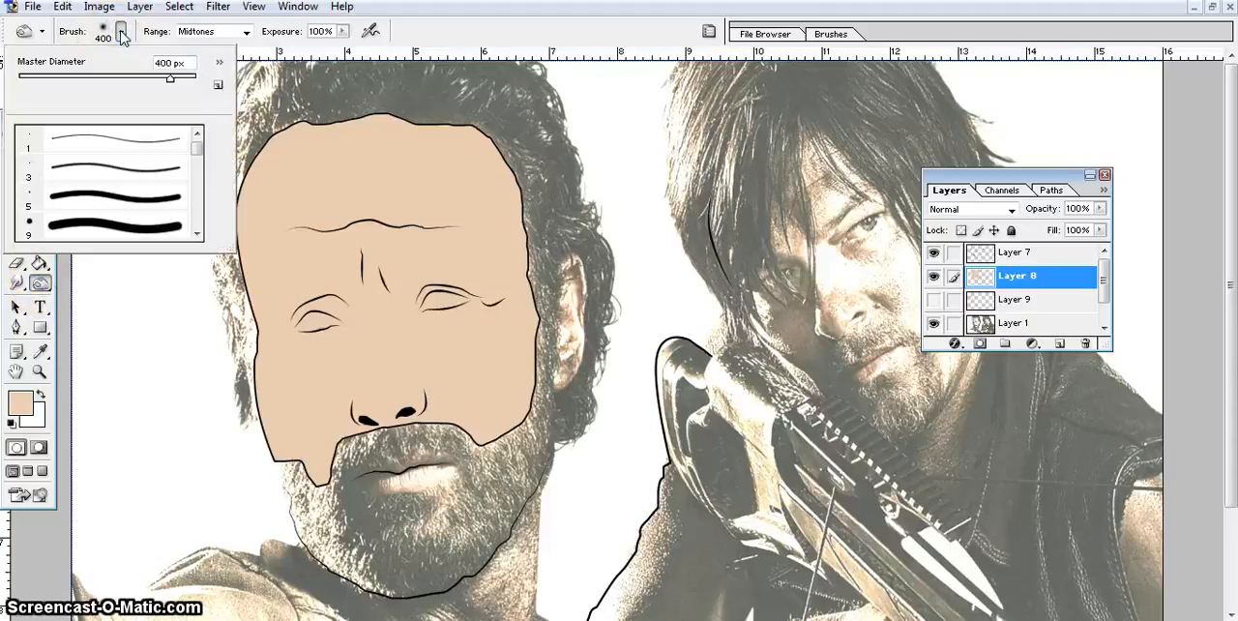
left_click_drag(197, 147, 198, 156)
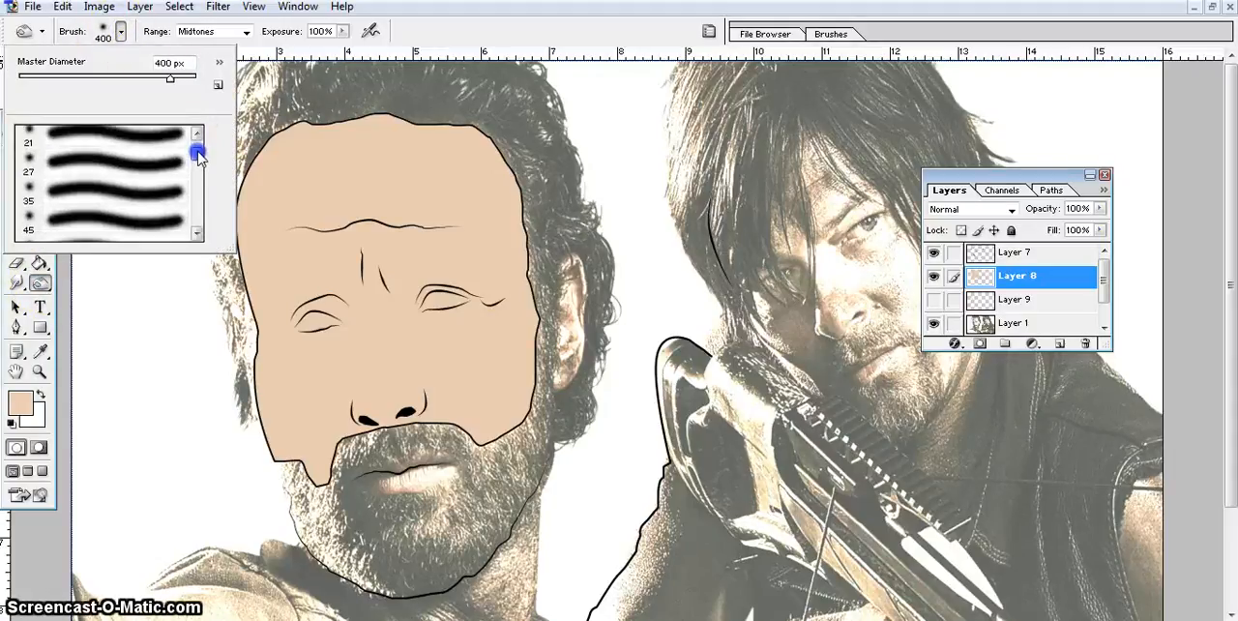
left_click(113, 166)
left_click(441, 32)
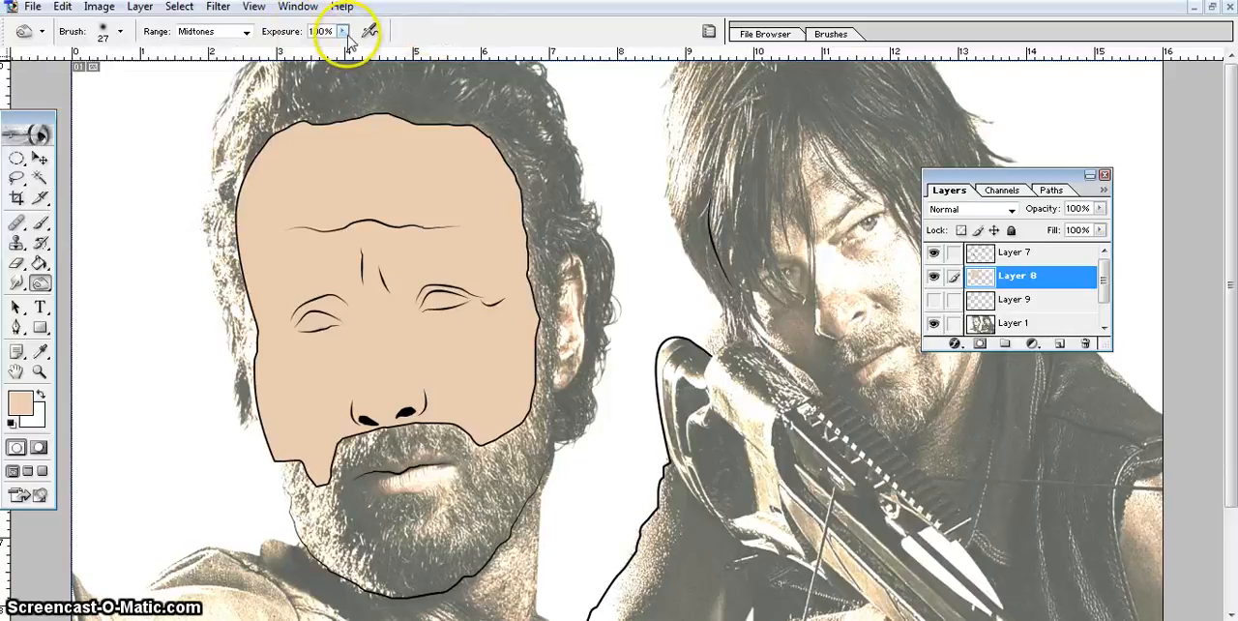
left_click(248, 32)
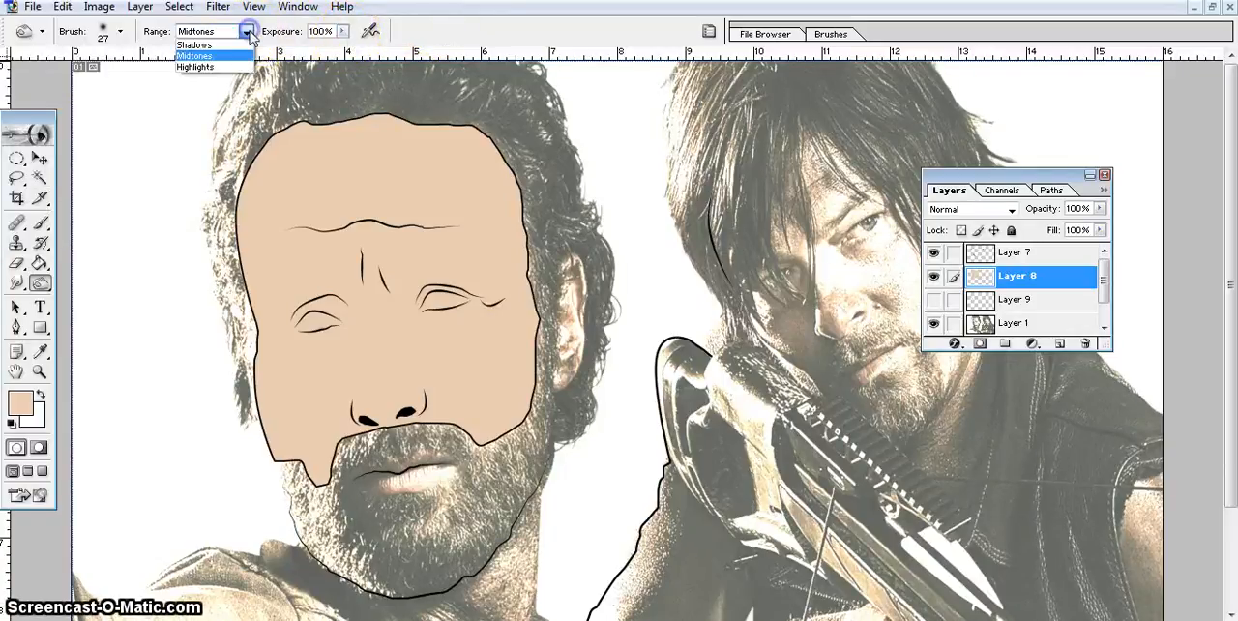
left_click(221, 46)
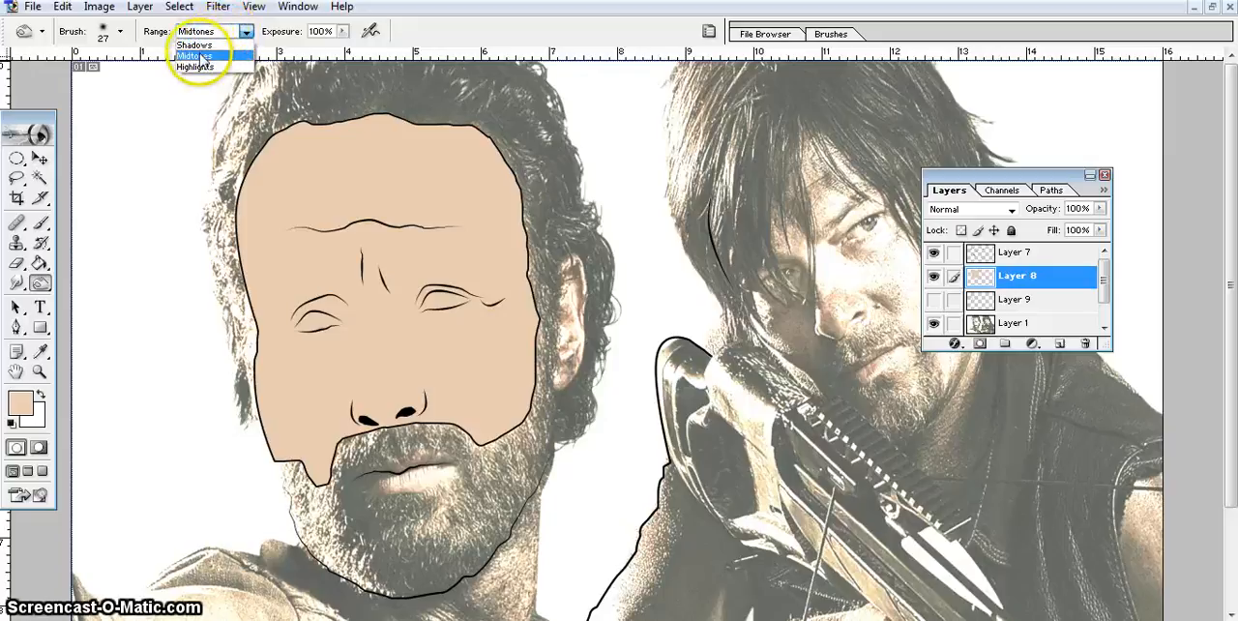
left_click(200, 56)
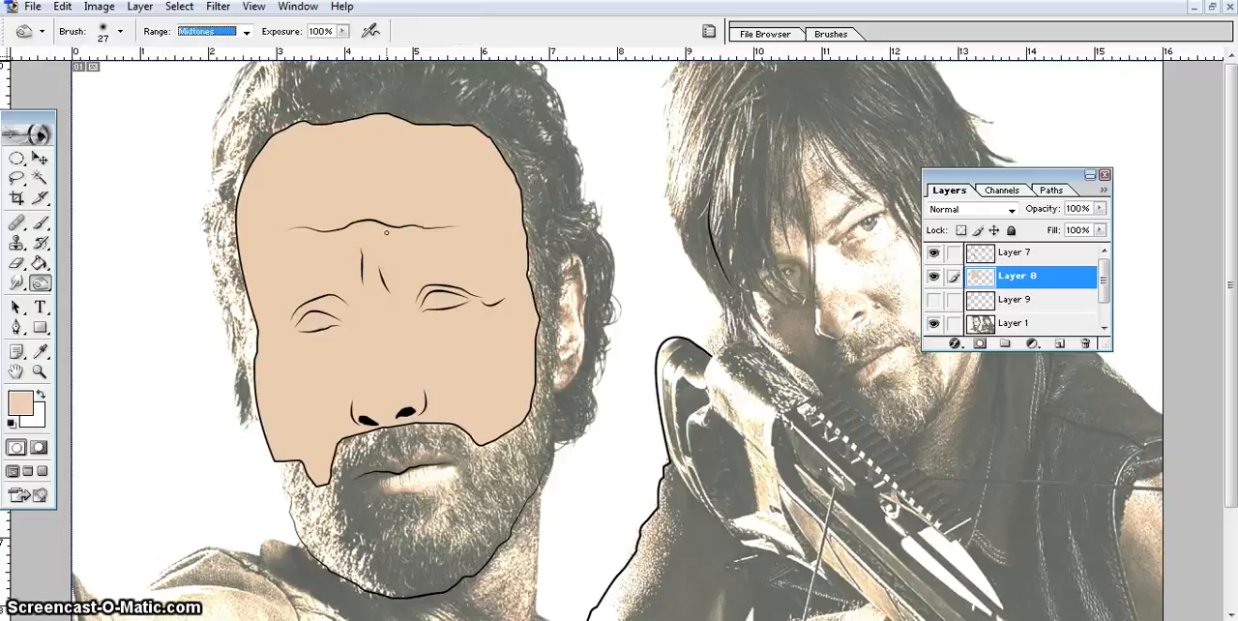
left_click(571, 209)
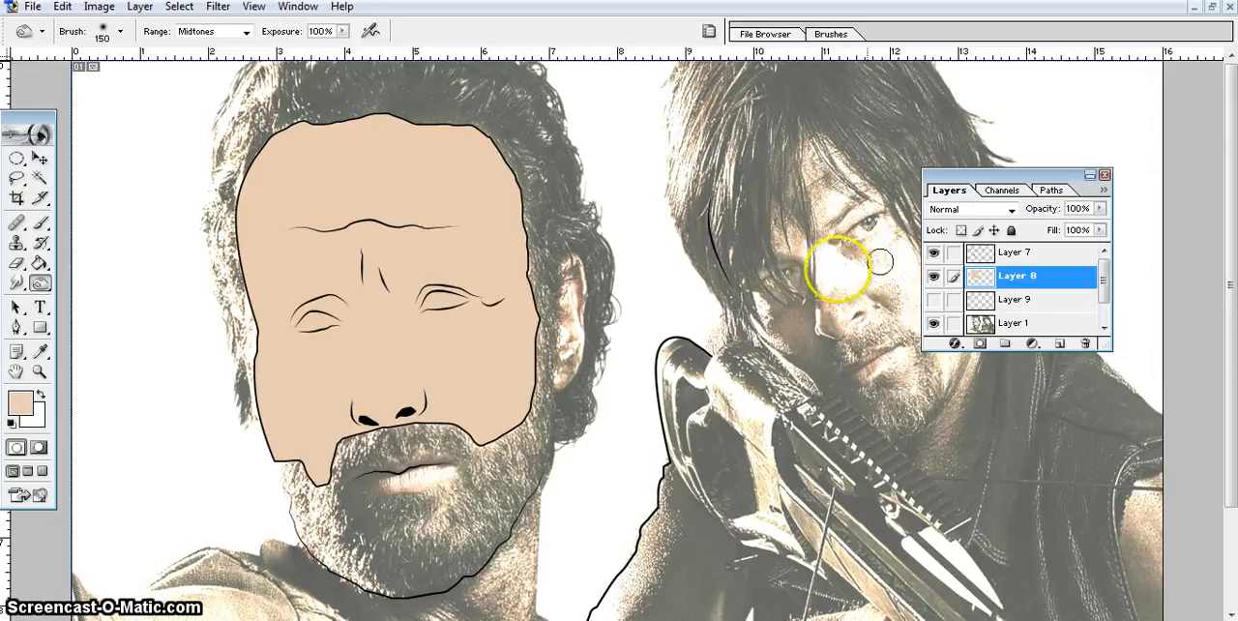
Check the reference photo beneath Layer 8 and burn a shadow down the left side of the forehead with a 200 px brush.
left_click(934, 279)
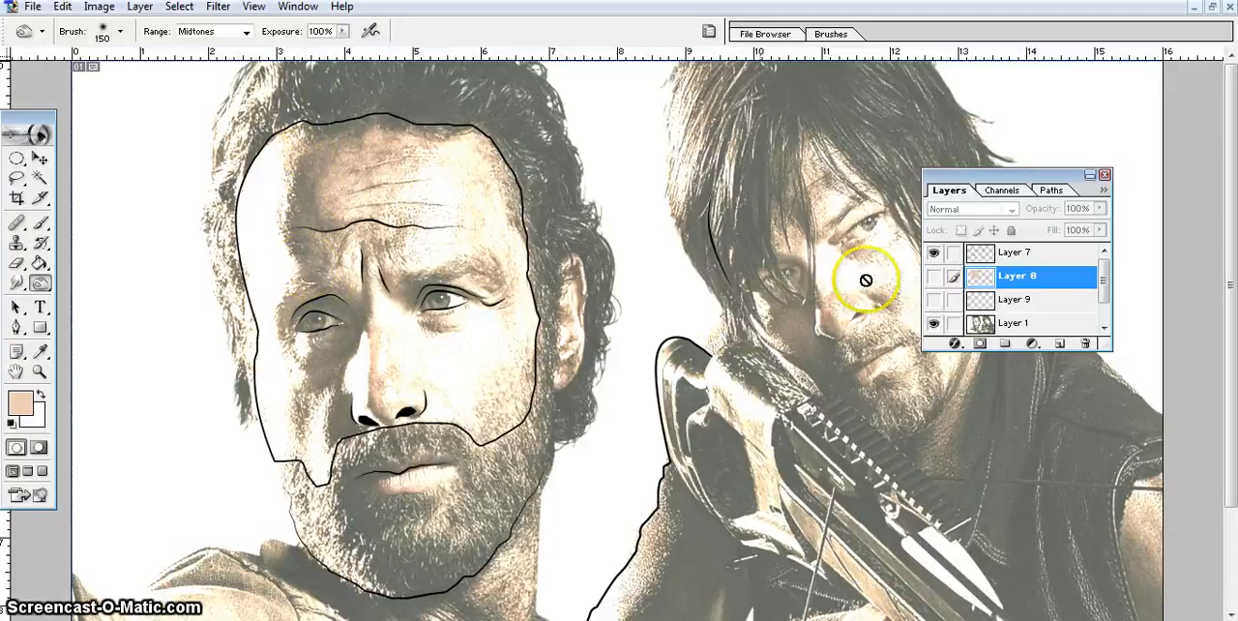
left_click(936, 277)
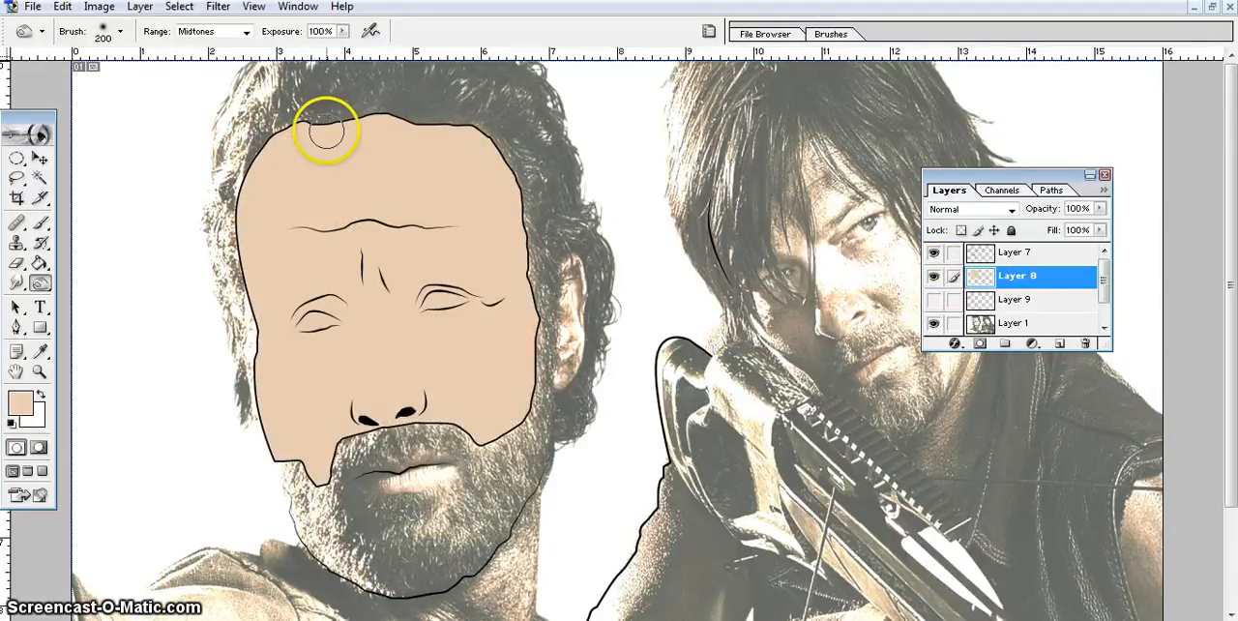
left_click_drag(339, 119, 293, 234)
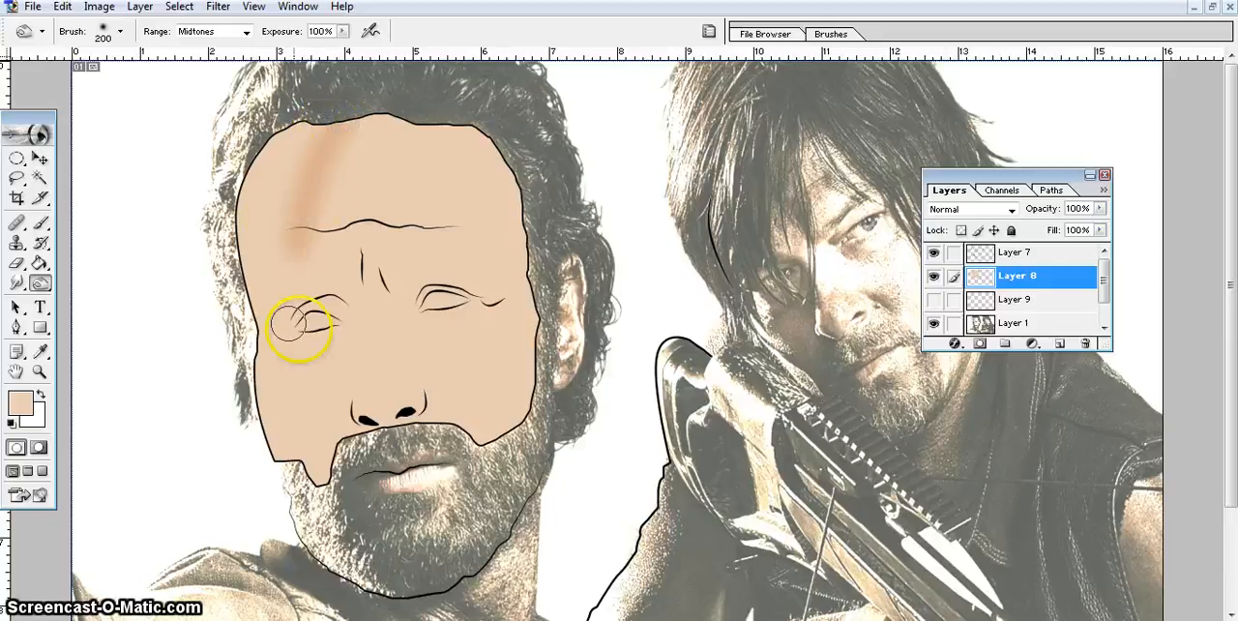
mouse_move(287, 187)
left_mouse_down()
mouse_move(309, 125)
mouse_move(299, 238)
left_mouse_up()
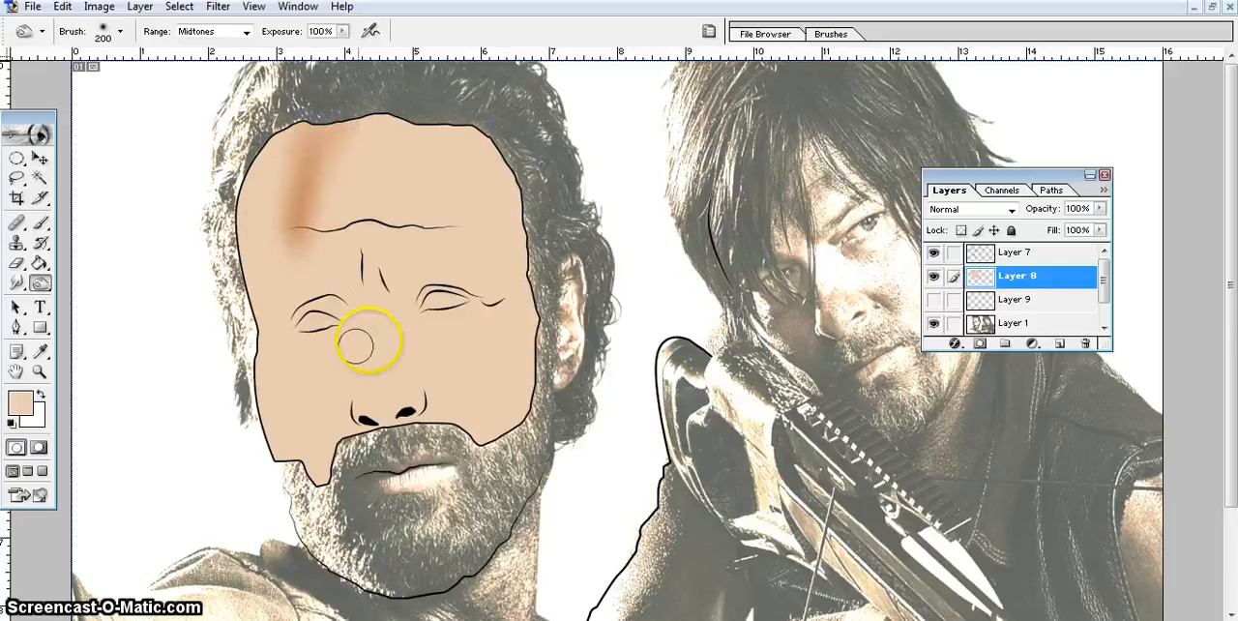
left_click_drag(309, 282, 305, 264)
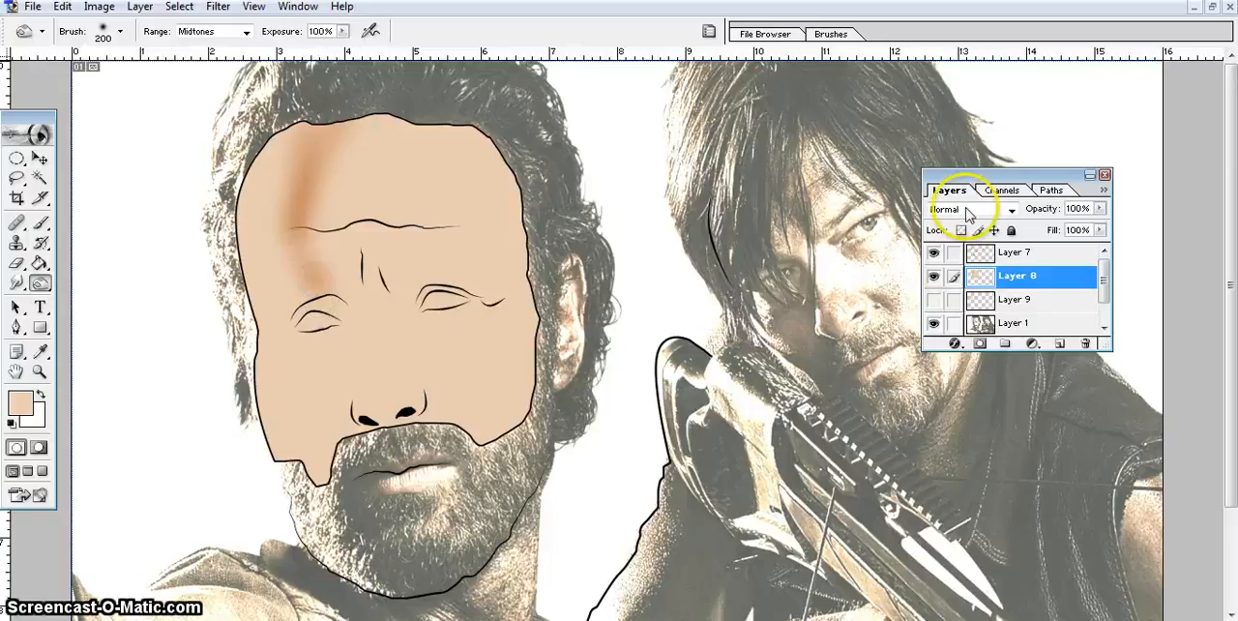
Move the Layers palette beside the left face and burn the forehead and brow shadow darker, comparing it with the photo beneath Layer 8.
left_click(954, 174)
left_click_drag(955, 176, 573, 208)
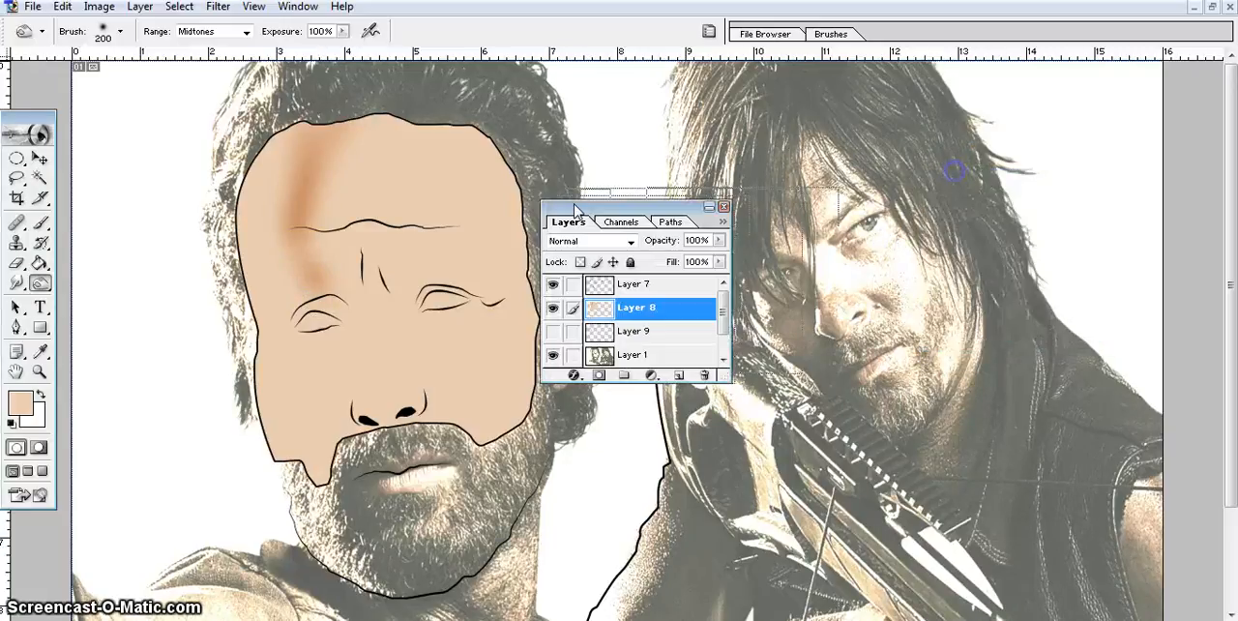
left_click(552, 308)
left_click(552, 308)
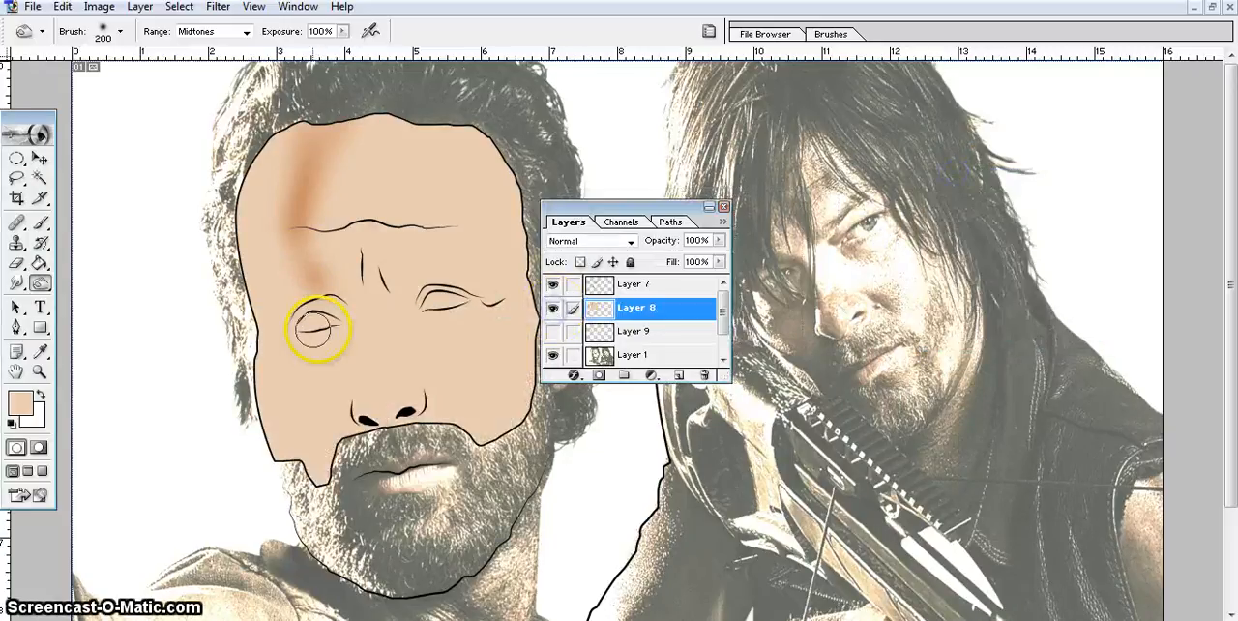
left_click_drag(292, 276, 304, 283)
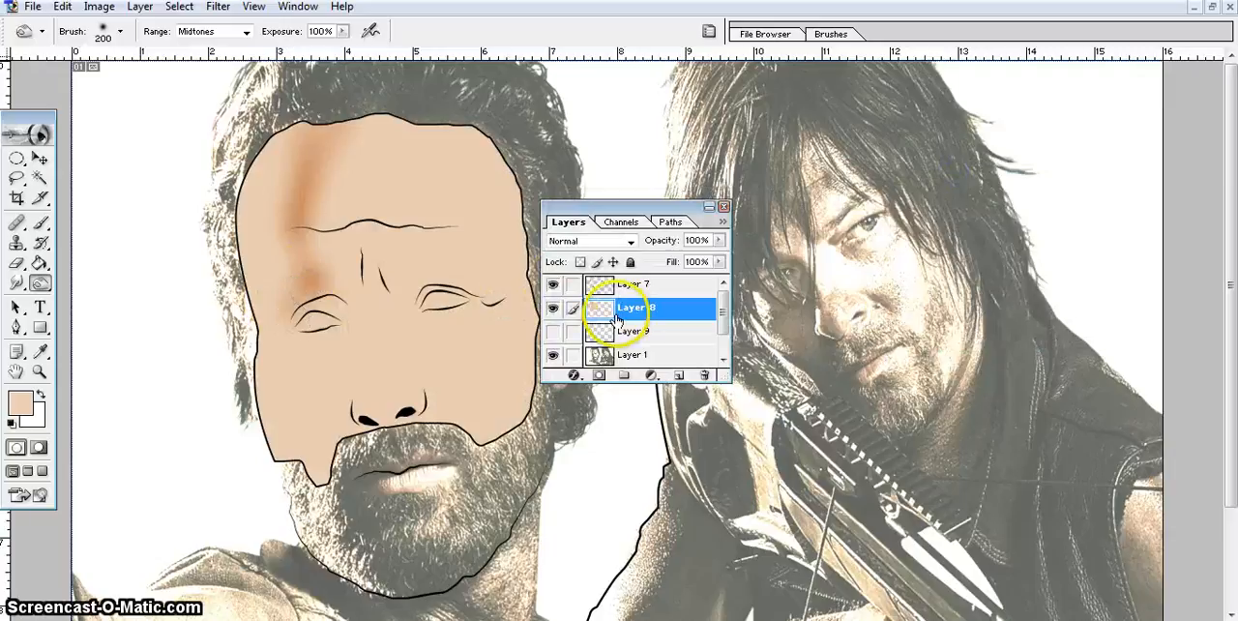
left_click_drag(313, 185, 304, 246)
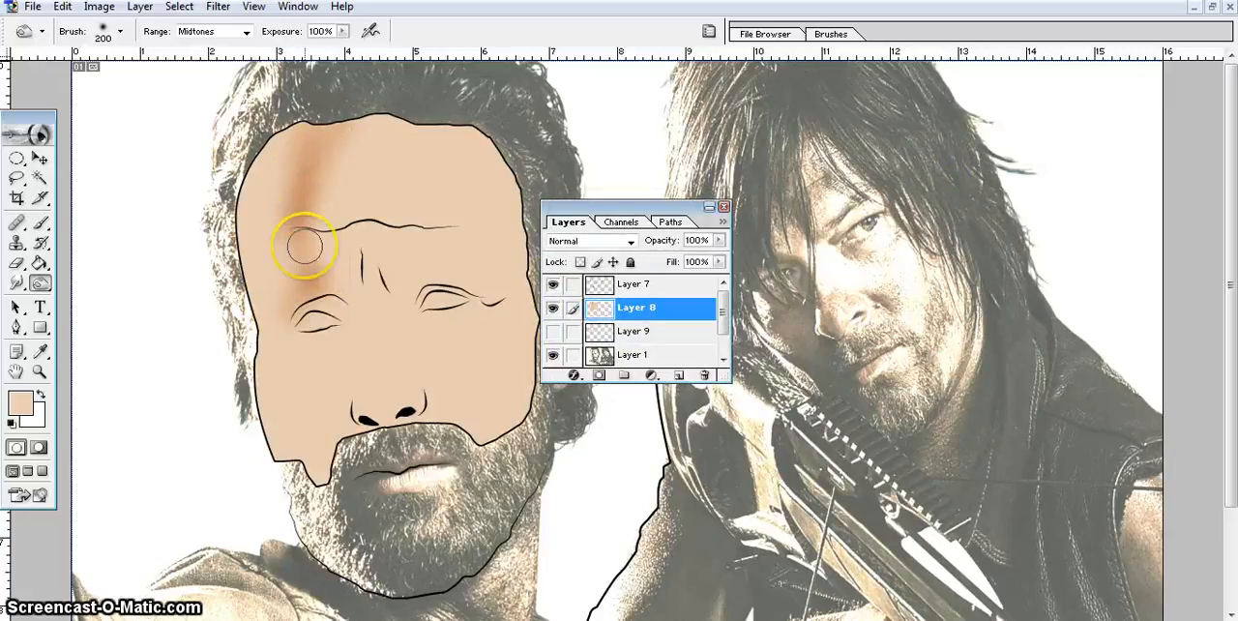
Set the Burn tool's exposure to 48% and undo the burn strokes made on the forehead and brow.
left_click(343, 32)
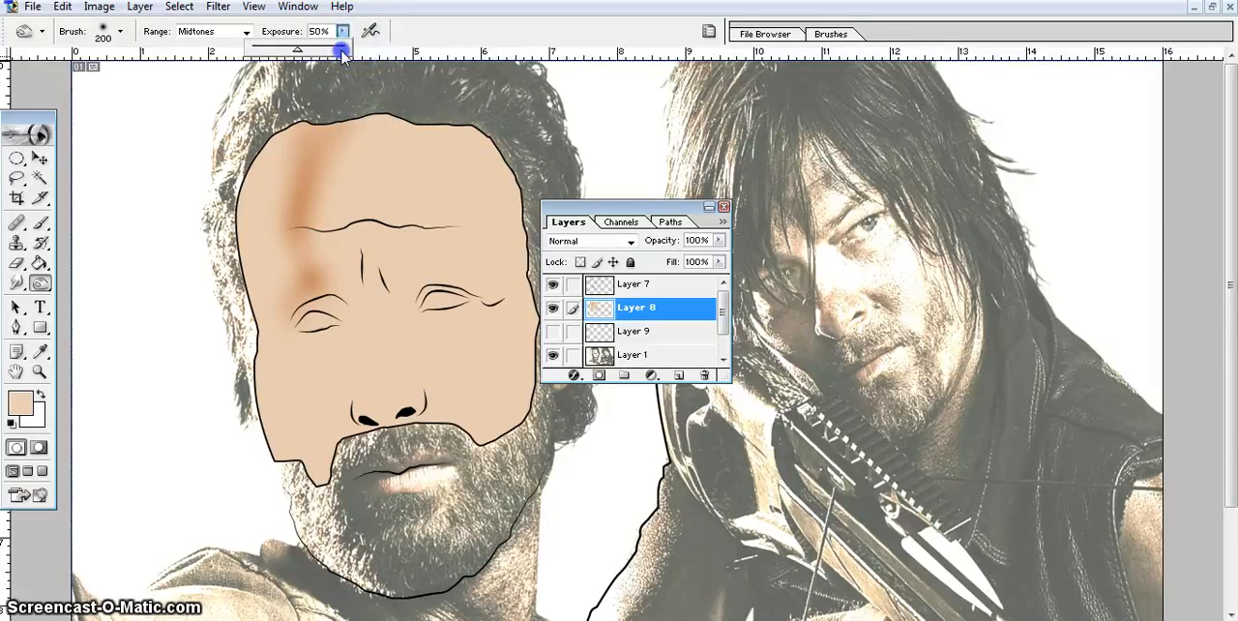
mouse_move(360, 182)
left_mouse_down()
mouse_move(346, 232)
mouse_move(435, 171)
mouse_move(471, 181)
left_mouse_up()
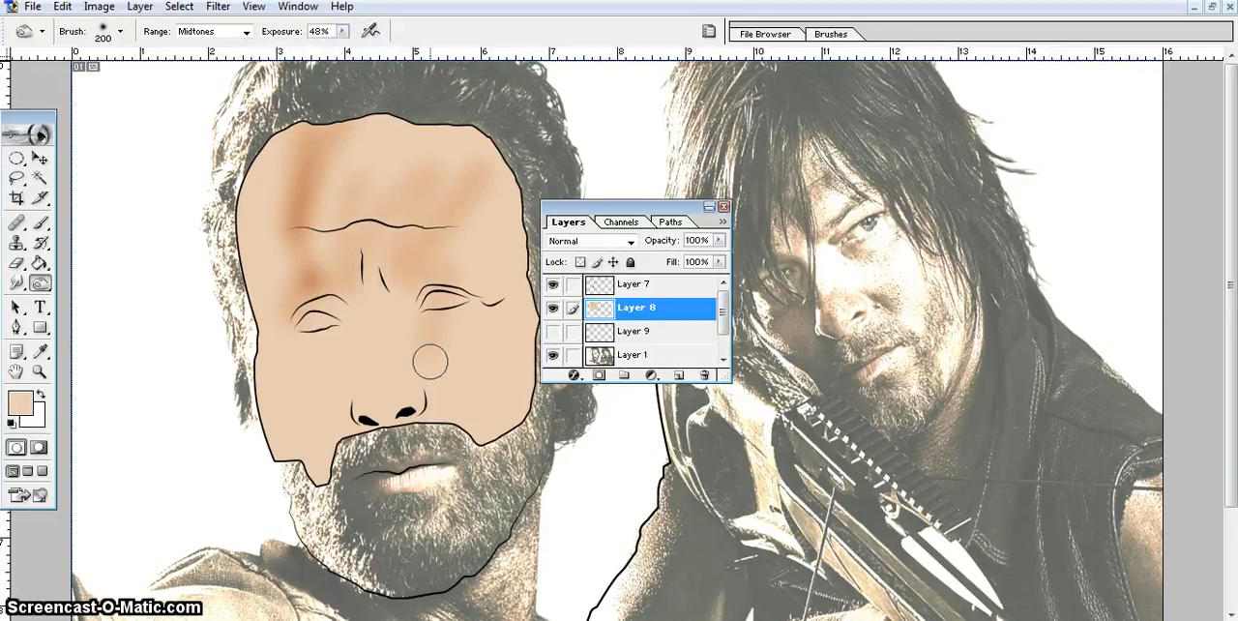
key("ctrl+alt+z")
key("ctrl+alt+z")
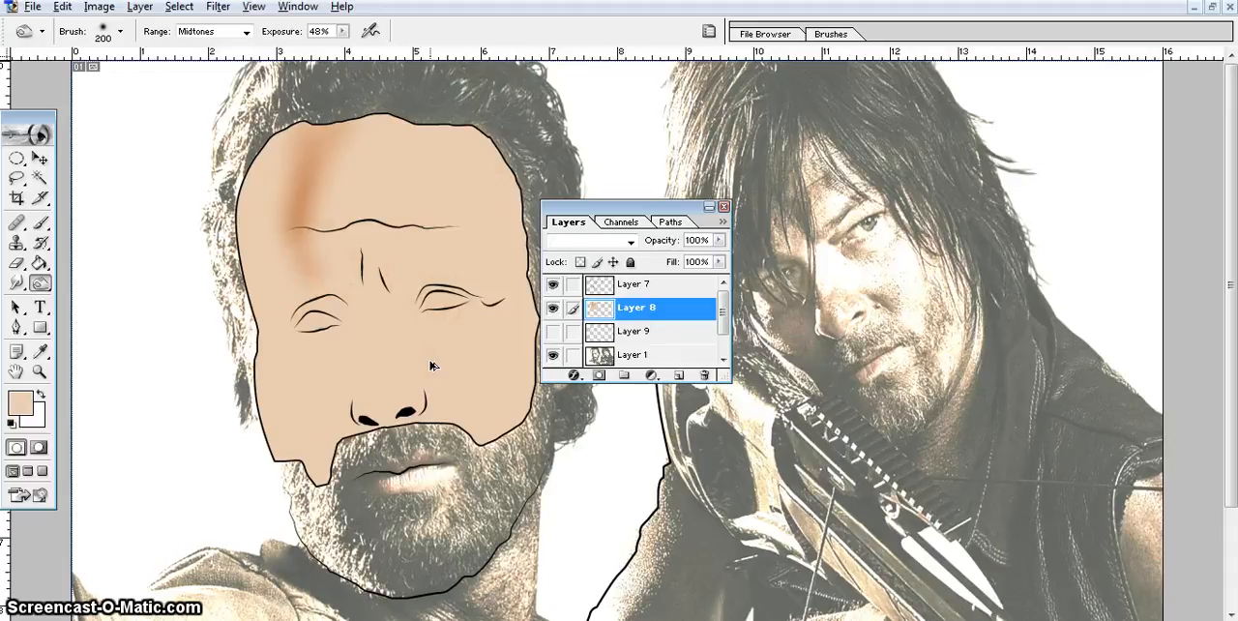
key("ctrl+alt+z")
key("ctrl+alt+z")
Burn a broad, soft shadow down the left side of the forehead to the eyebrow with a 400 px brush.
mouse_move(338, 109)
left_mouse_down()
mouse_move(315, 28)
mouse_move(349, 283)
mouse_move(318, 202)
mouse_move(346, 113)
left_mouse_up()
key("bracketright")
key("bracketright")
key("bracketright")
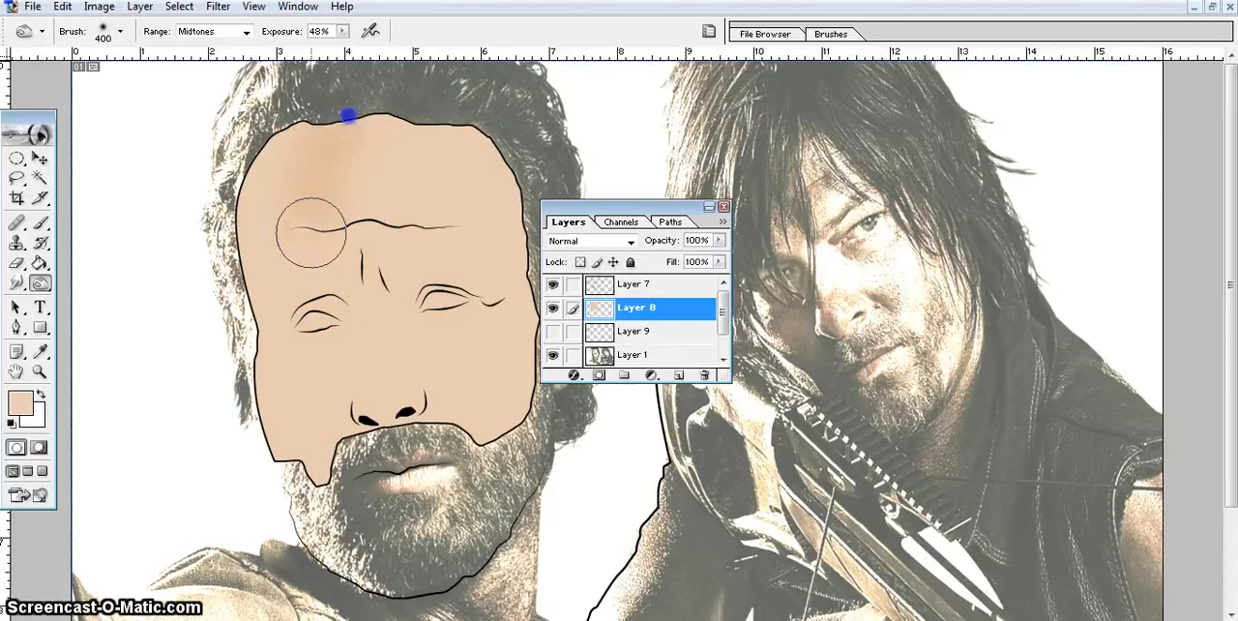
left_click_drag(320, 274, 319, 186)
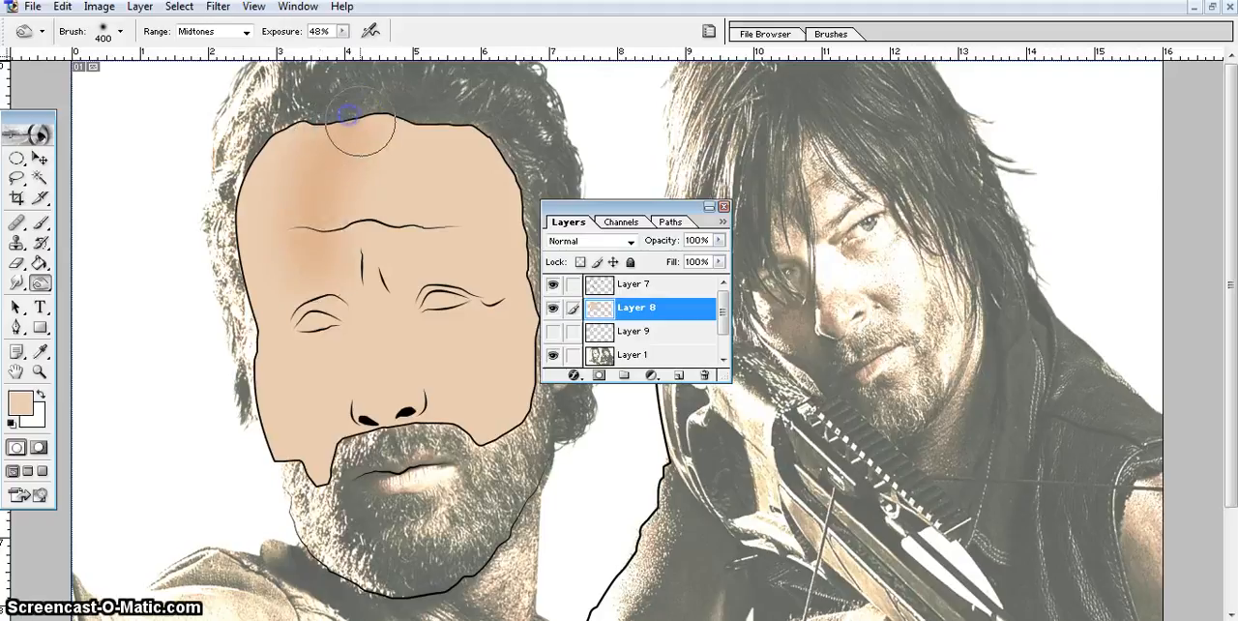
left_click(406, 433)
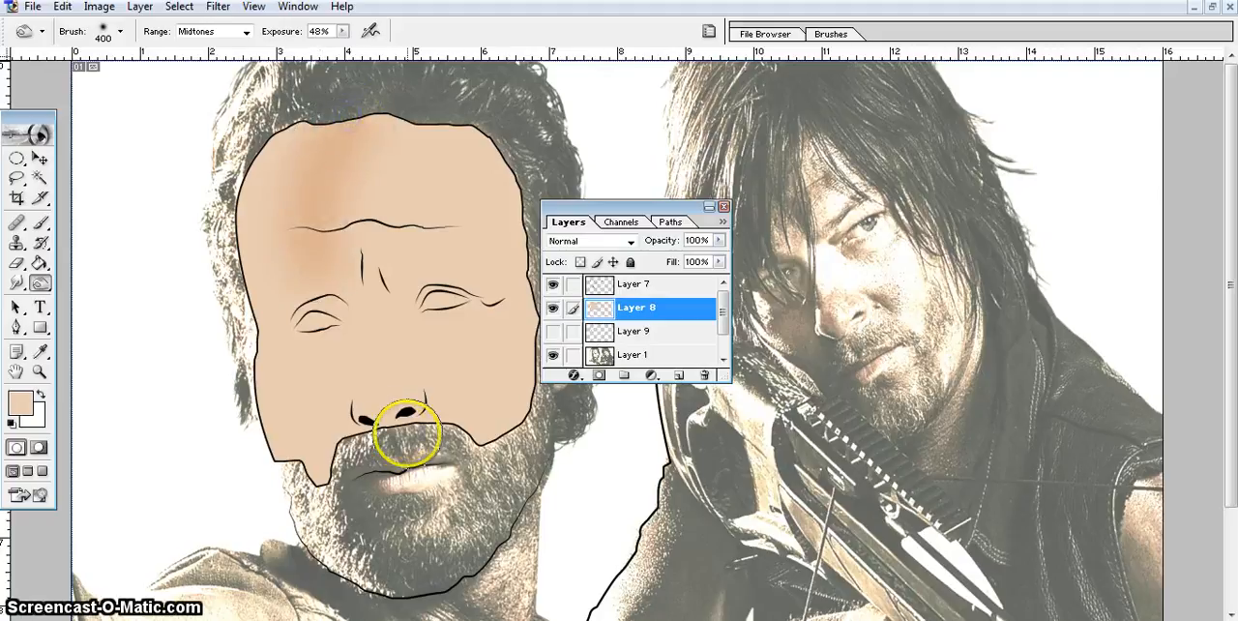
Burn shadows around the left eye and down the cheek below it, matching the reference photo beneath Layer 8.
left_click(552, 307)
left_click(553, 307)
mouse_move(315, 314)
left_mouse_down()
mouse_move(308, 307)
mouse_move(326, 317)
left_mouse_up()
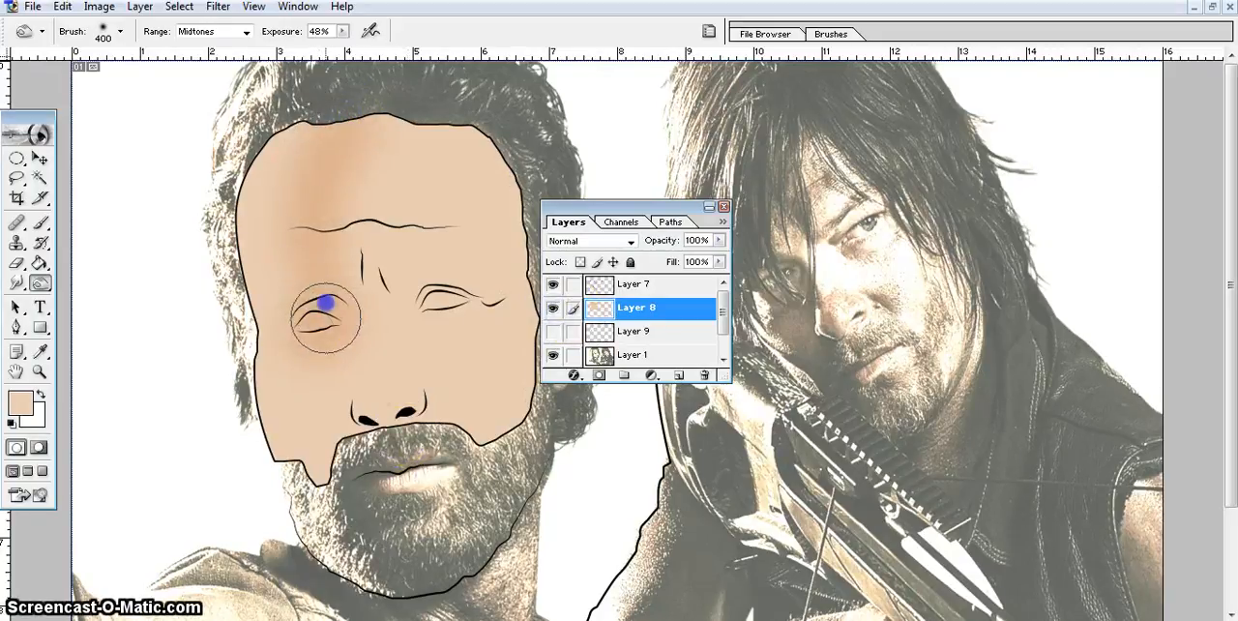
left_click(552, 308)
left_click(553, 308)
mouse_move(332, 379)
left_mouse_down()
mouse_move(304, 412)
mouse_move(323, 348)
mouse_move(307, 348)
left_mouse_up()
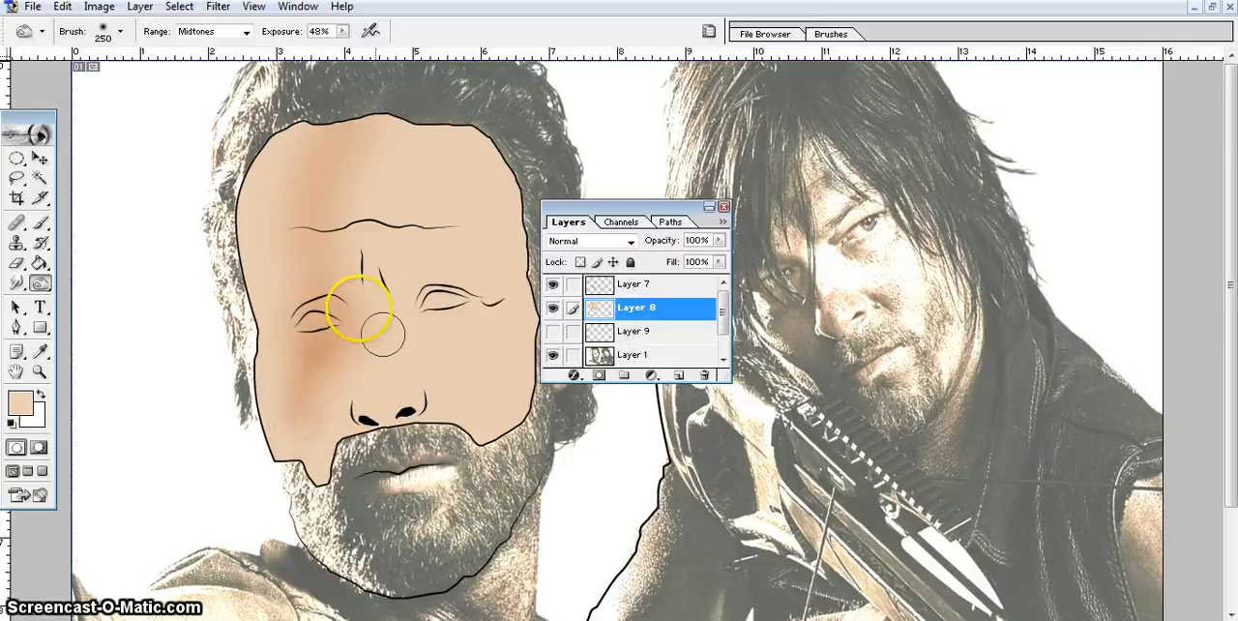
Burn the area between the left eye and the bridge of the nose with a 175 px brush, following the reference photo.
left_click(552, 308)
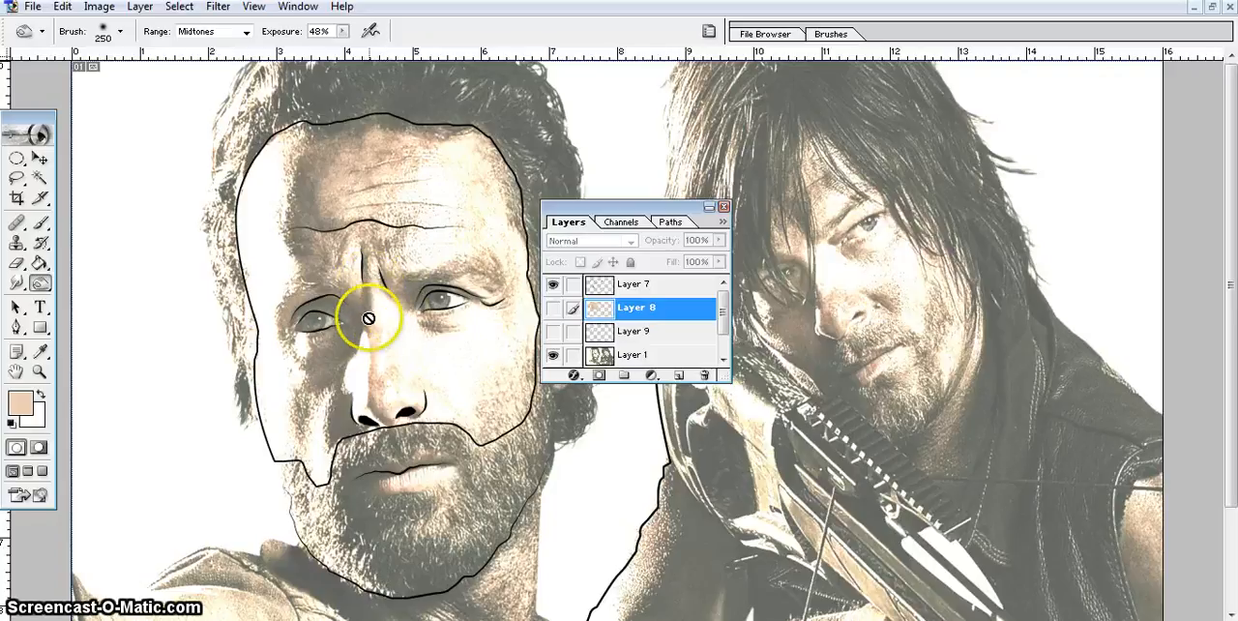
left_click(554, 308)
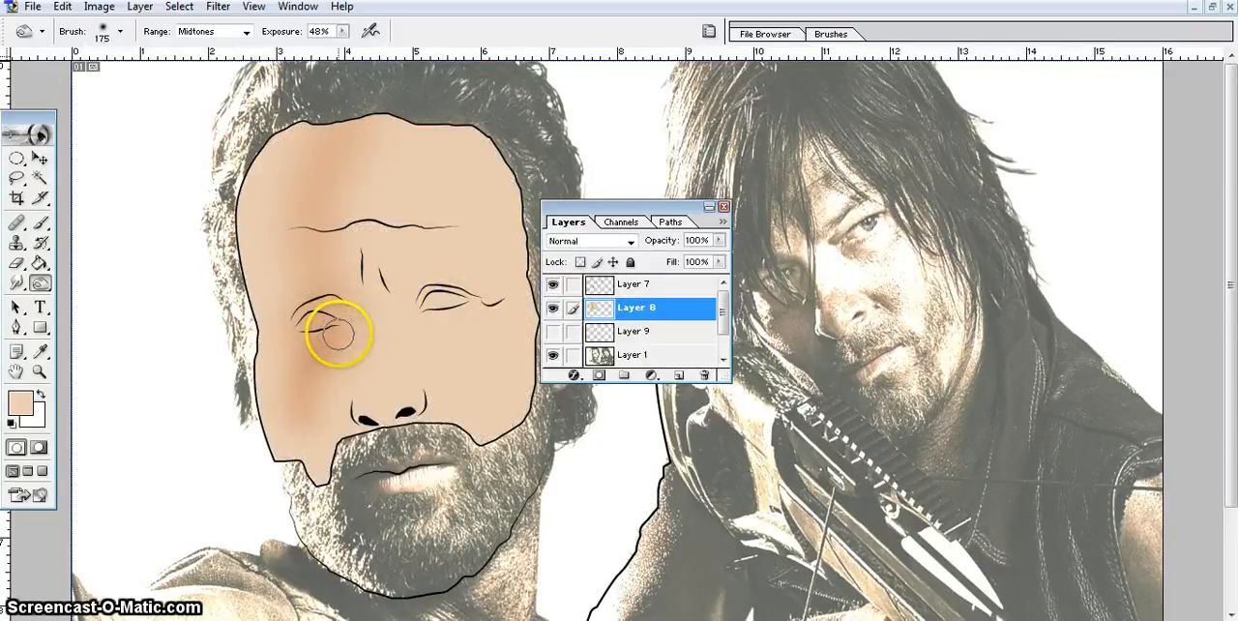
mouse_move(338, 334)
left_mouse_down()
mouse_move(352, 359)
mouse_move(355, 320)
left_mouse_up()
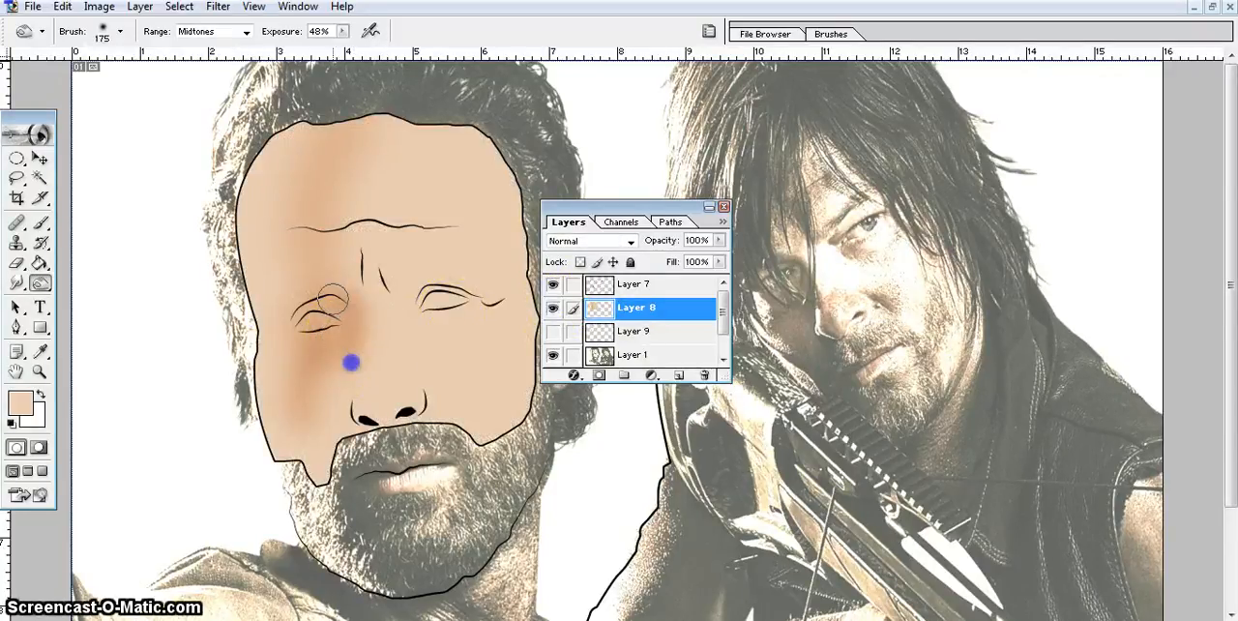
Burn shadows at the inner corner of the right eye and beneath it, comparing with the photo under Layer 8.
left_click(553, 308)
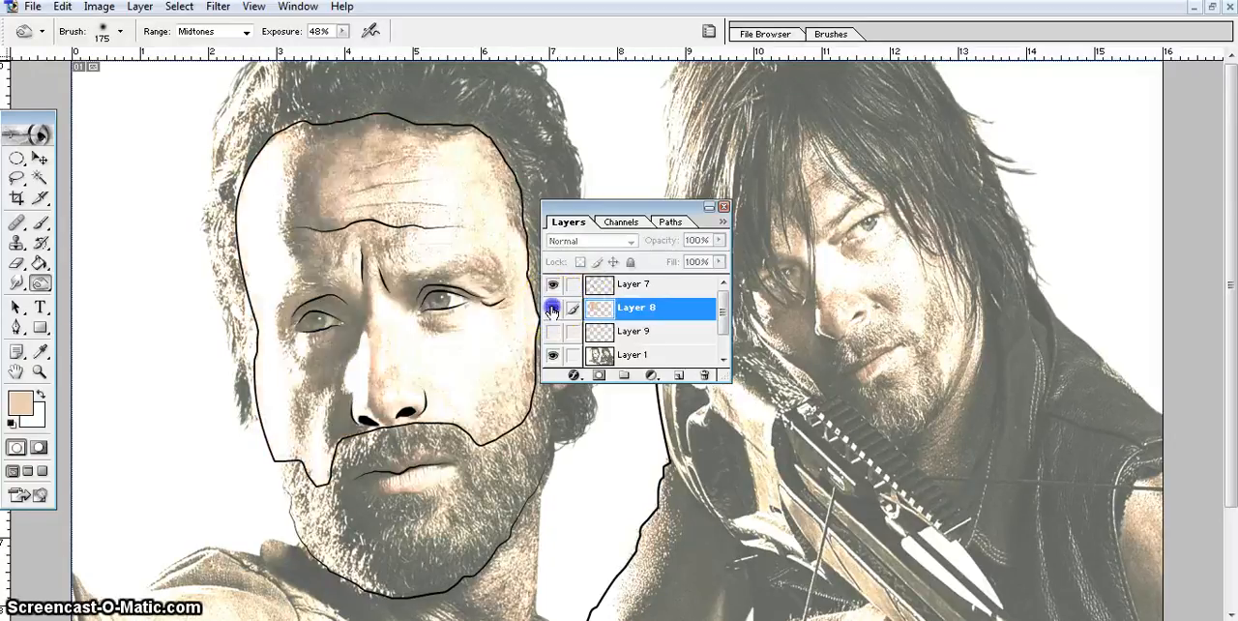
left_click(553, 307)
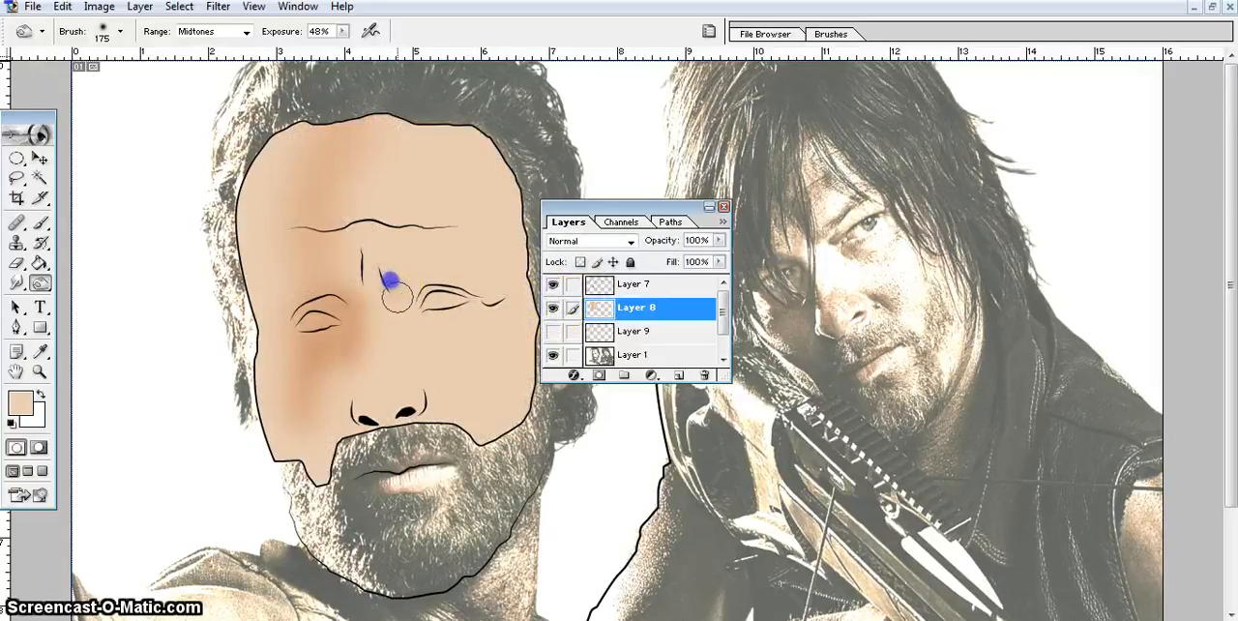
mouse_move(435, 275)
left_mouse_down()
mouse_move(386, 278)
mouse_move(402, 309)
mouse_move(404, 272)
left_mouse_up()
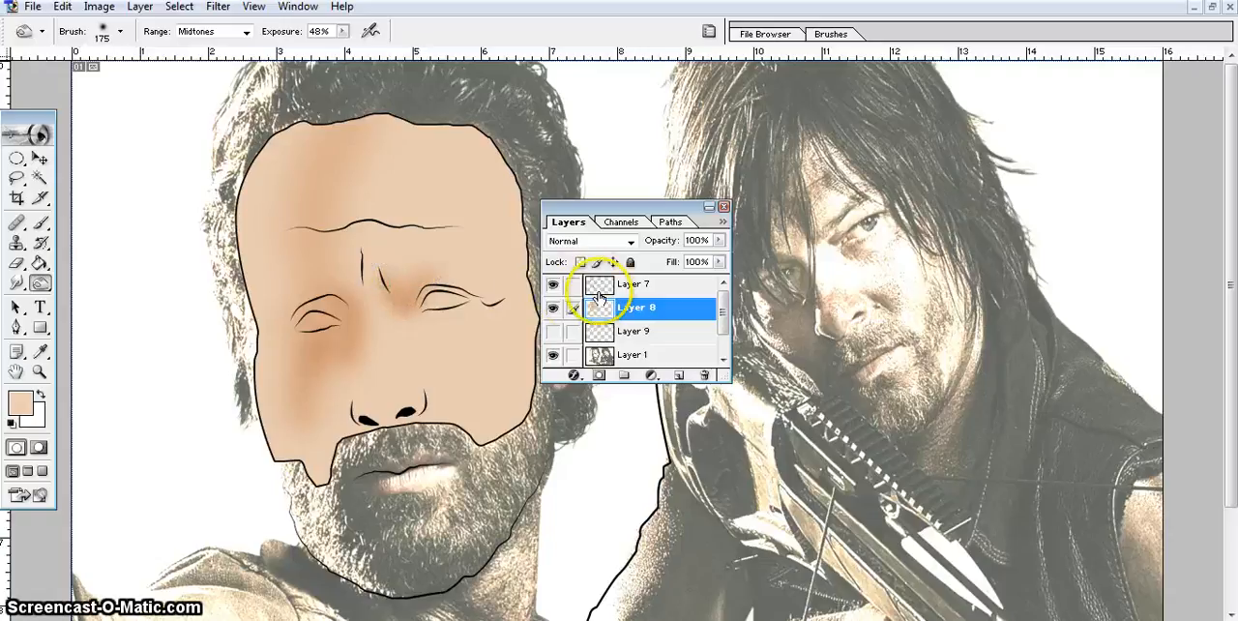
left_click(552, 308)
left_click(552, 308)
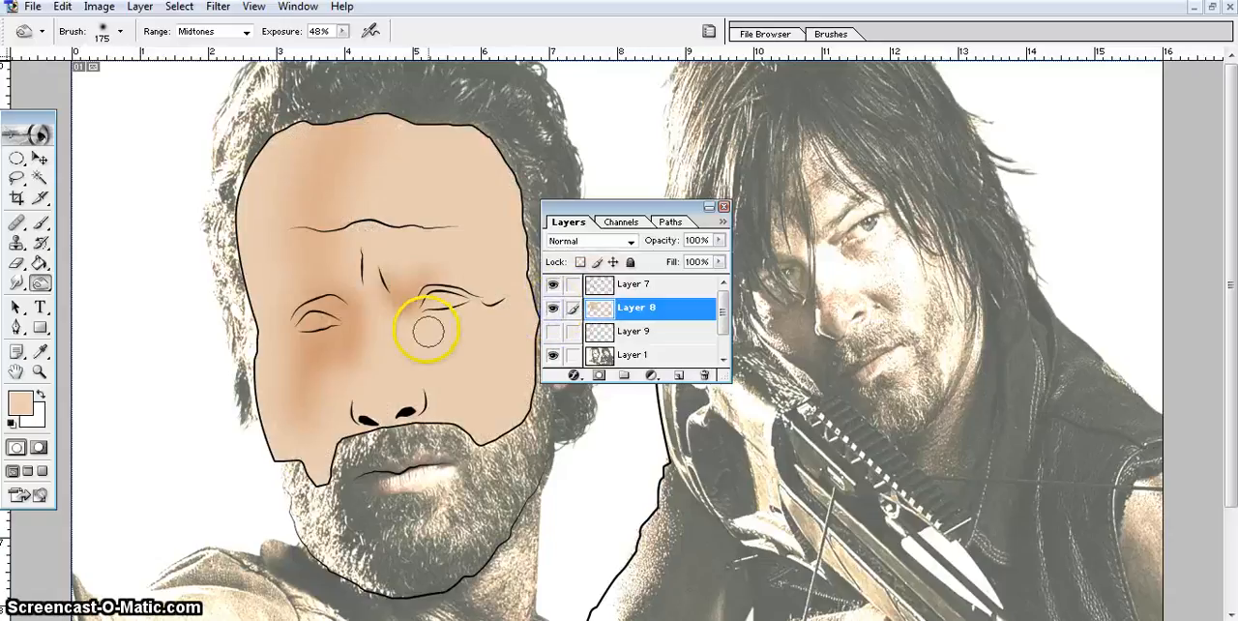
left_click_drag(436, 326, 431, 327)
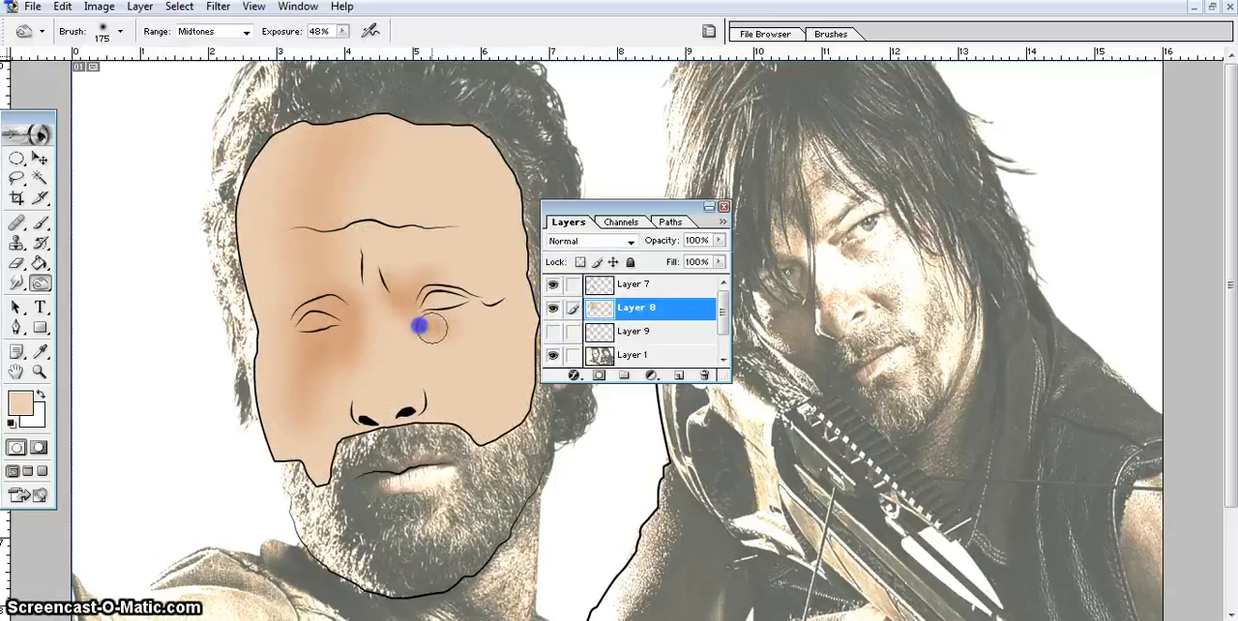
Burn shading above the right eye out to its outer corner and between the eyebrows, checking against the reference photo.
left_click(553, 308)
left_click(552, 307)
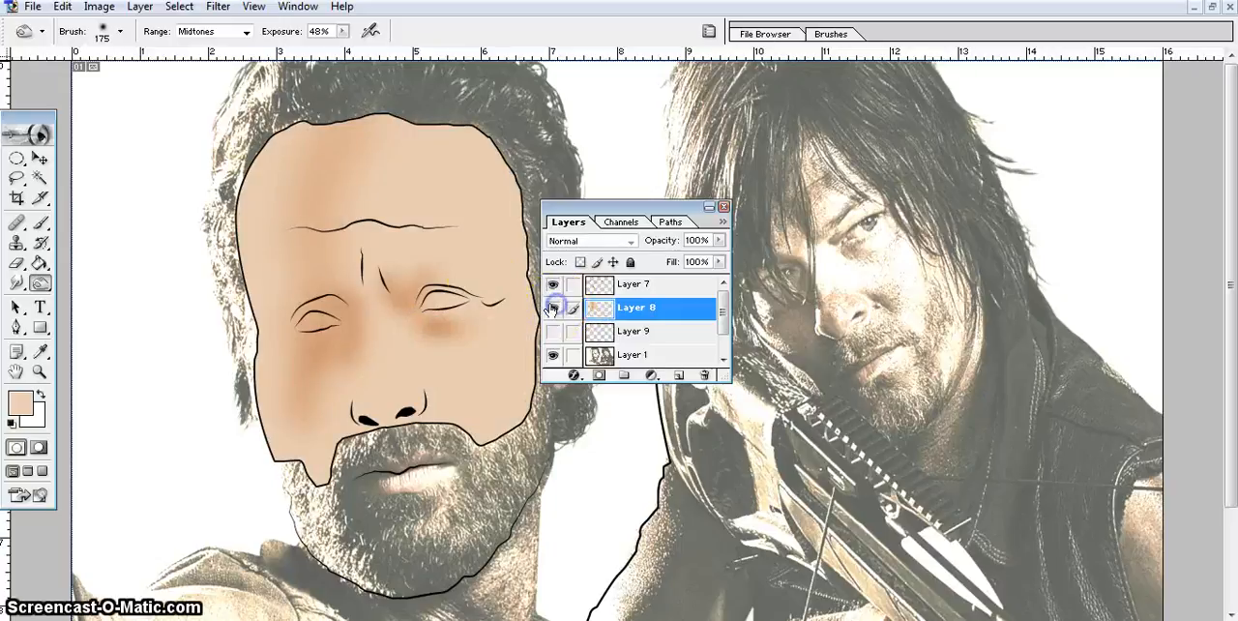
left_click(467, 271)
left_click_drag(467, 270, 498, 291)
left_click(552, 308)
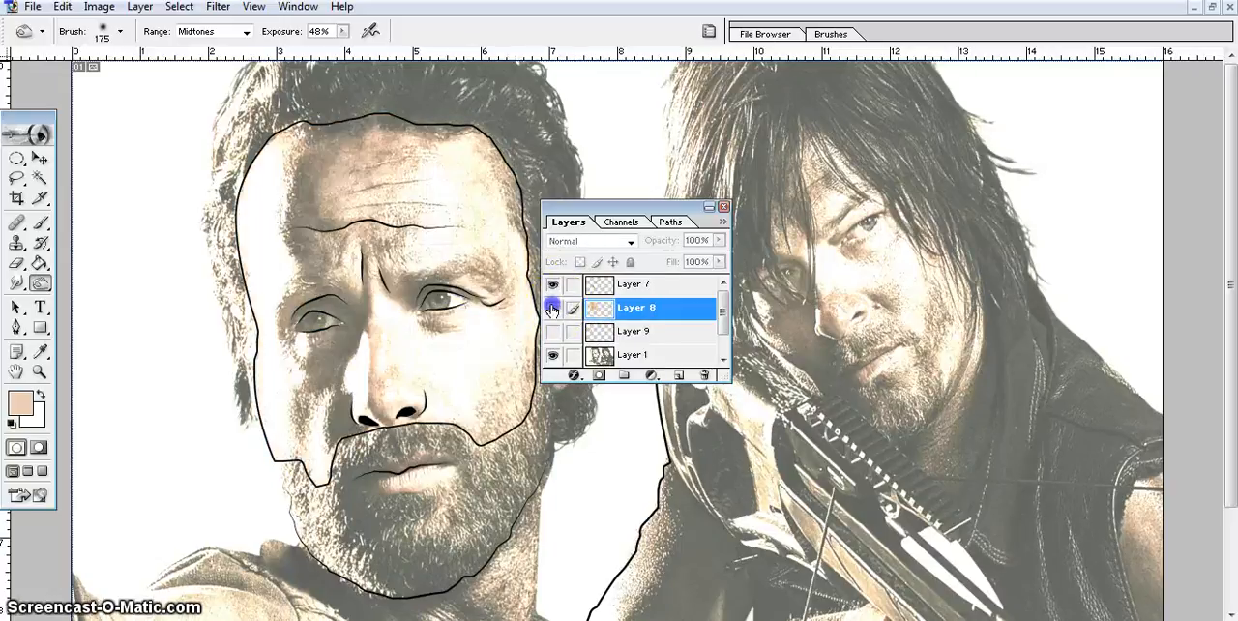
left_click(552, 307)
left_click_drag(362, 256, 372, 259)
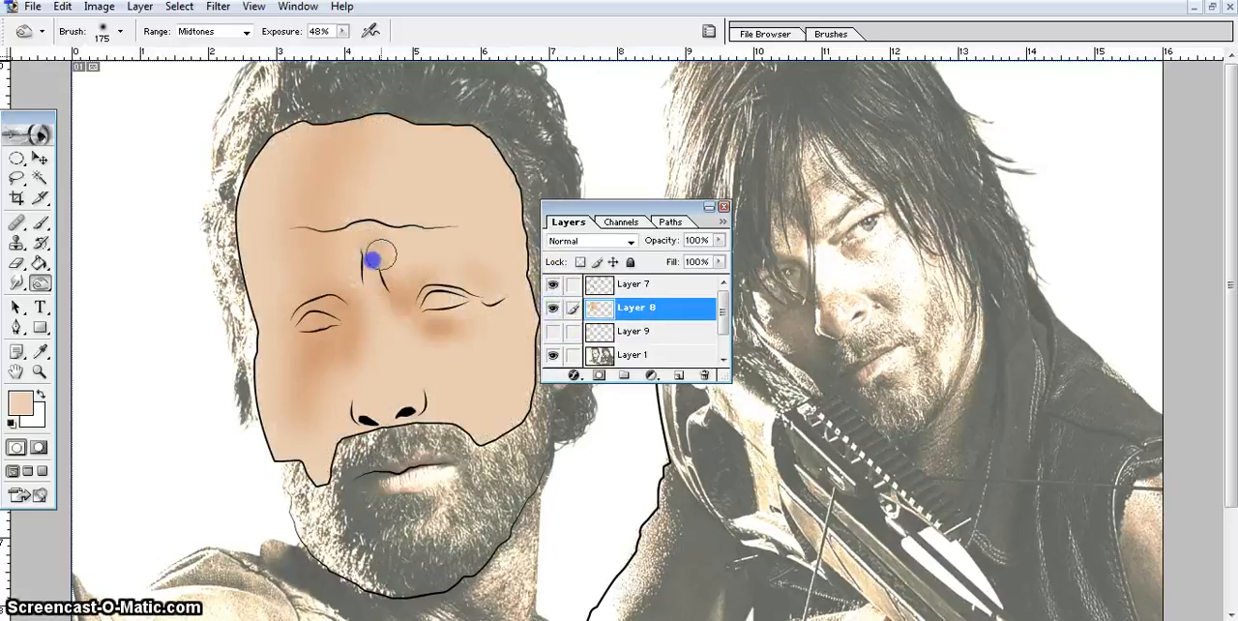
Burn the right edge of the forehead and temple and the cheek beside the left nostril, following the photo beneath Layer 8.
left_click(552, 308)
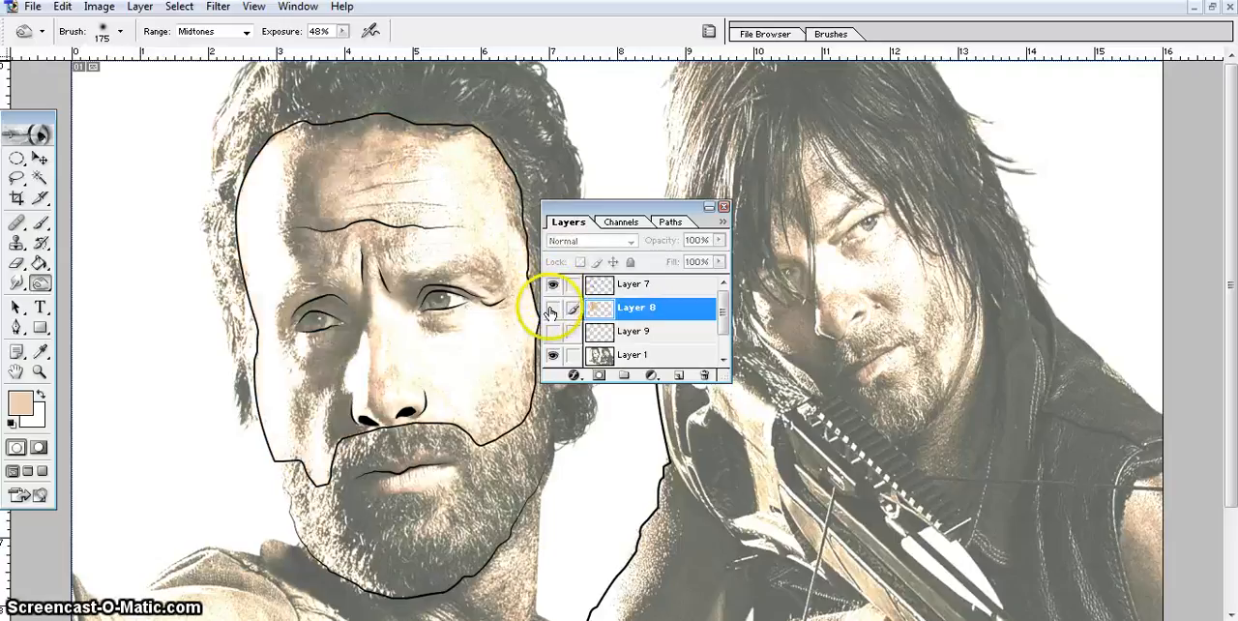
left_click(553, 308)
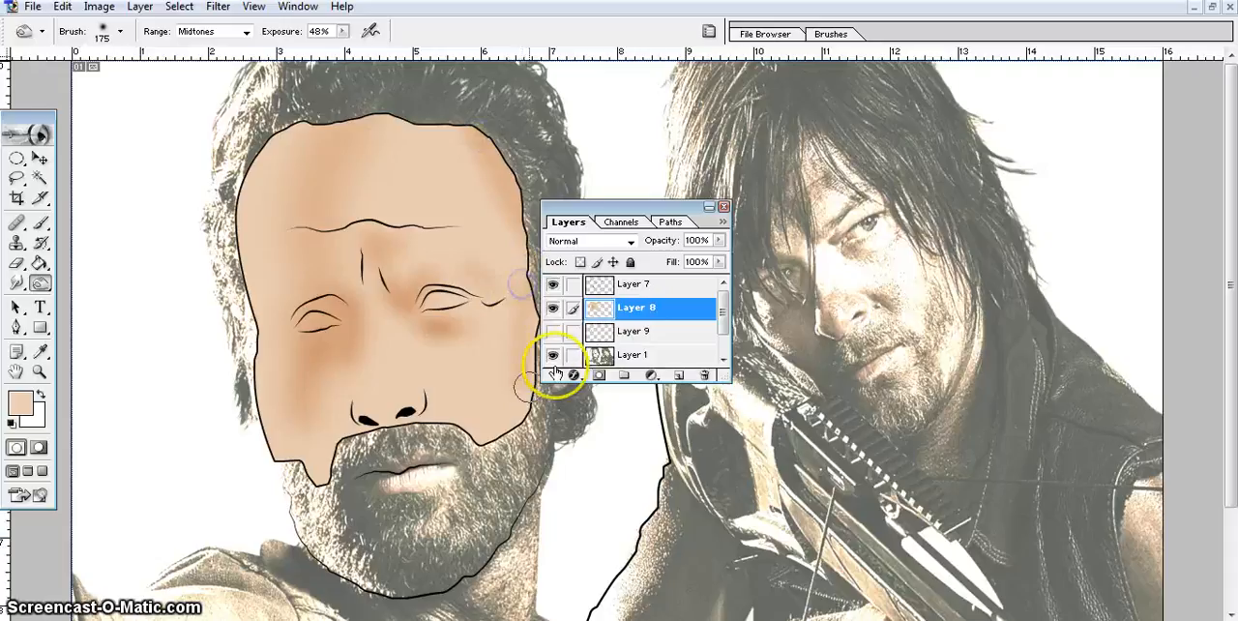
left_click(552, 309)
left_click(552, 310)
left_click(553, 310)
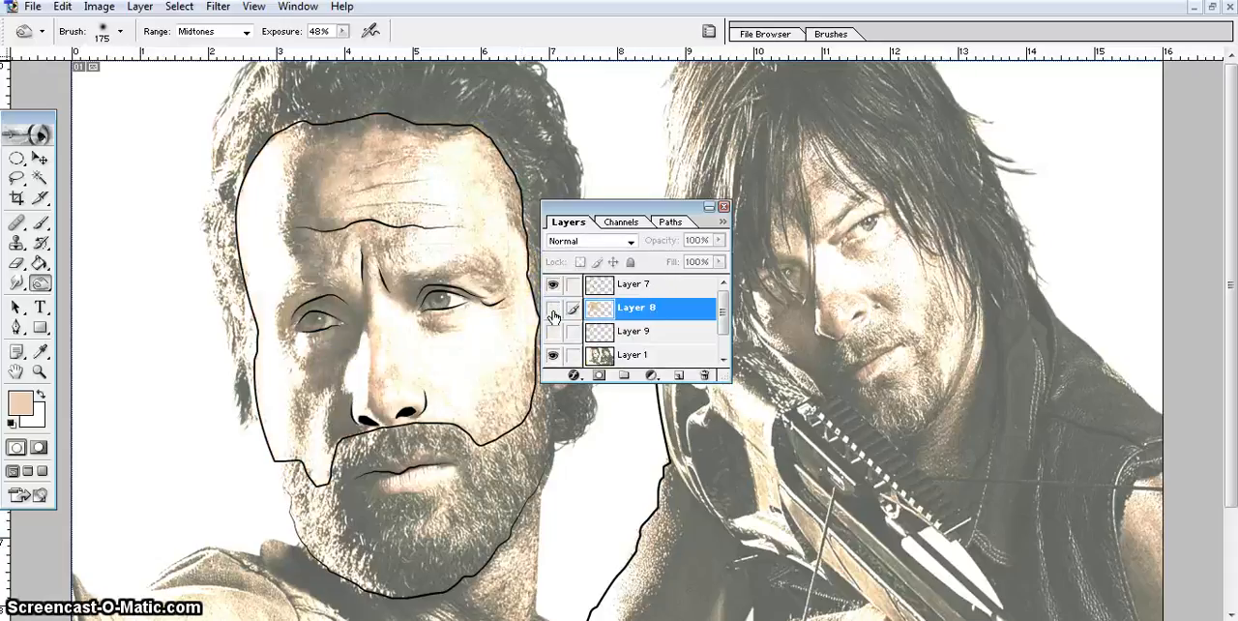
left_click(554, 312)
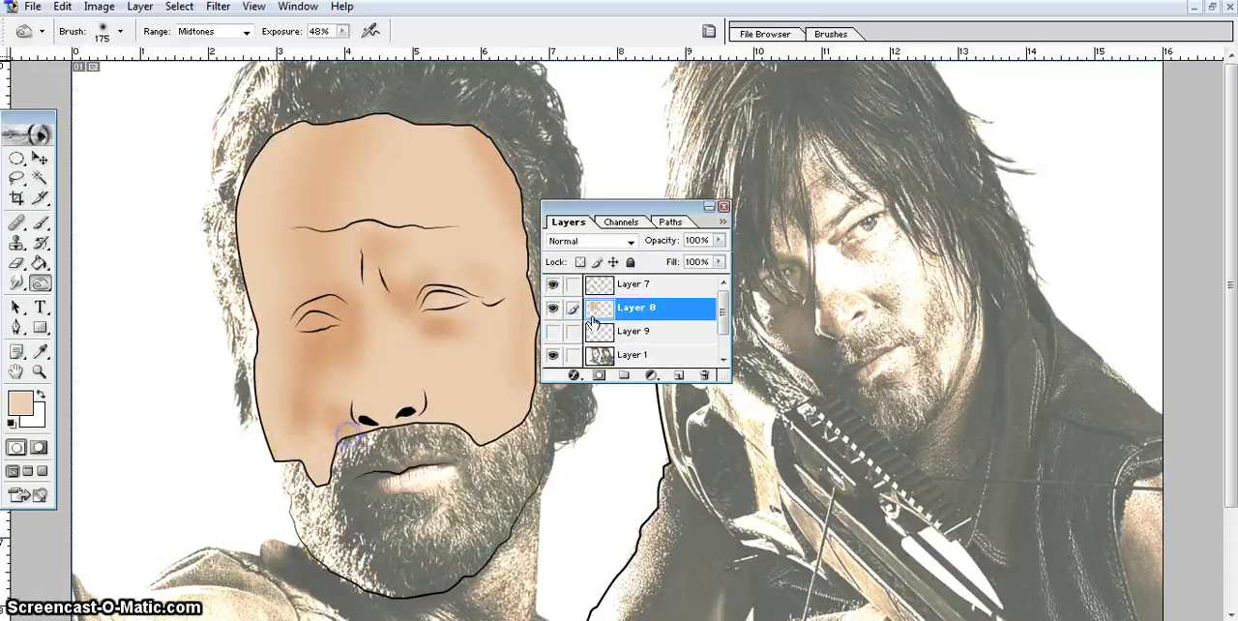
Burn the right edge of the cheek and deepen the left forehead shadow with a 300 px brush after checking the reference photo.
left_click(554, 314)
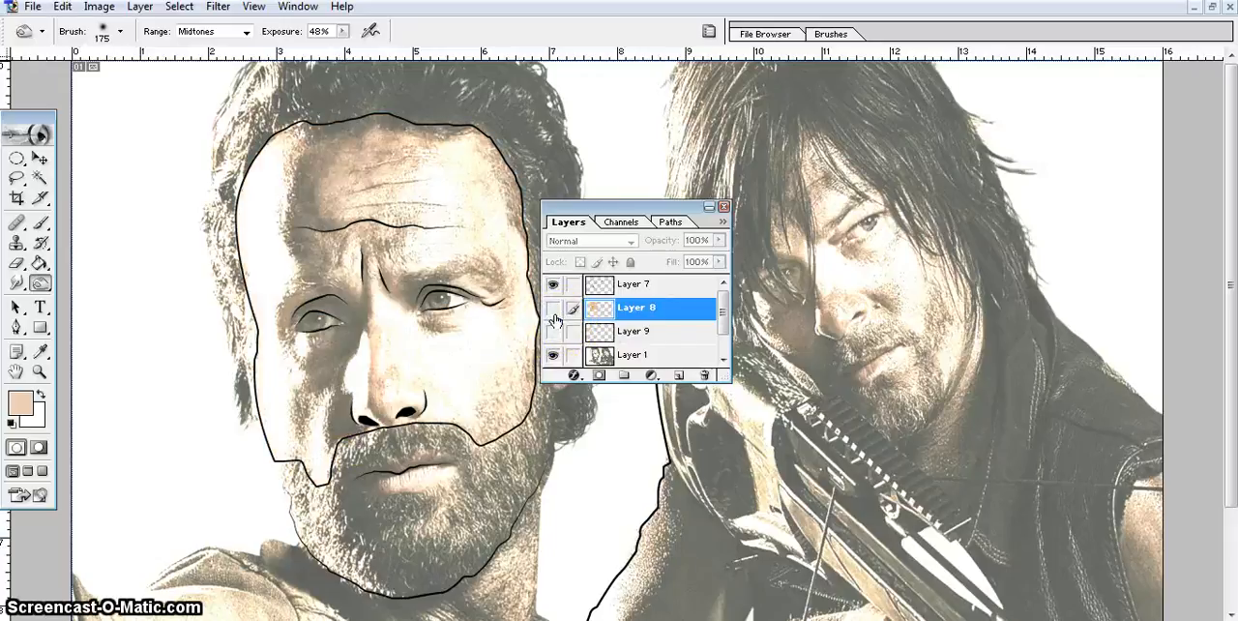
left_click(553, 313)
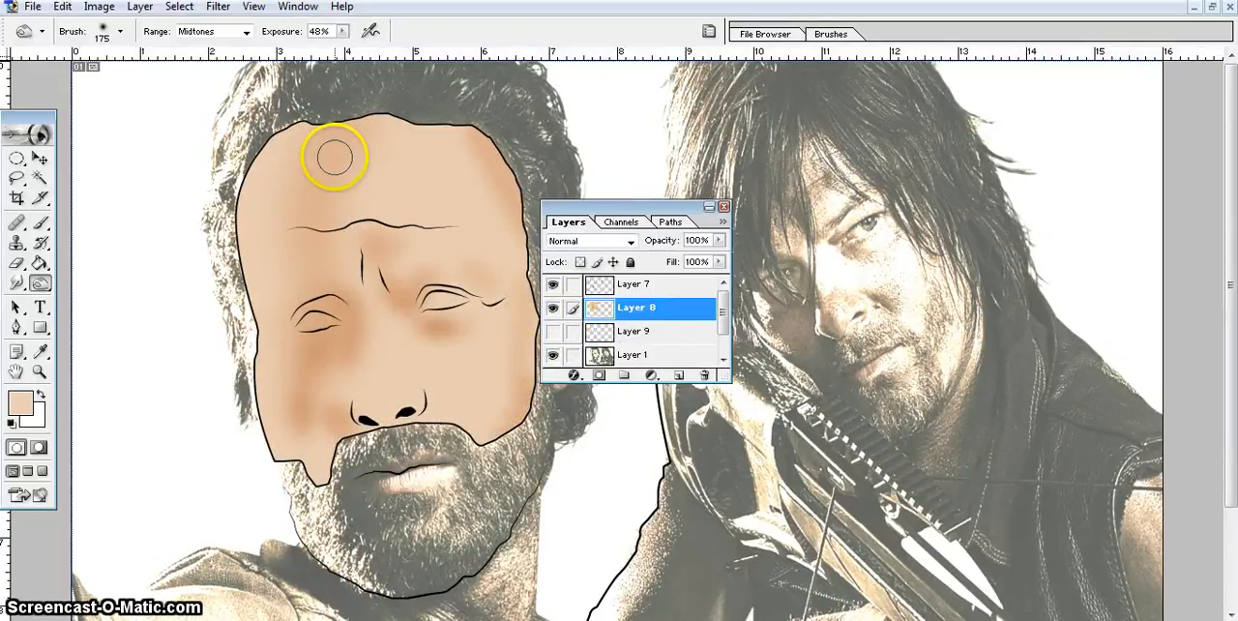
mouse_move(366, 103)
left_mouse_down()
mouse_move(321, 178)
mouse_move(315, 258)
left_mouse_up()
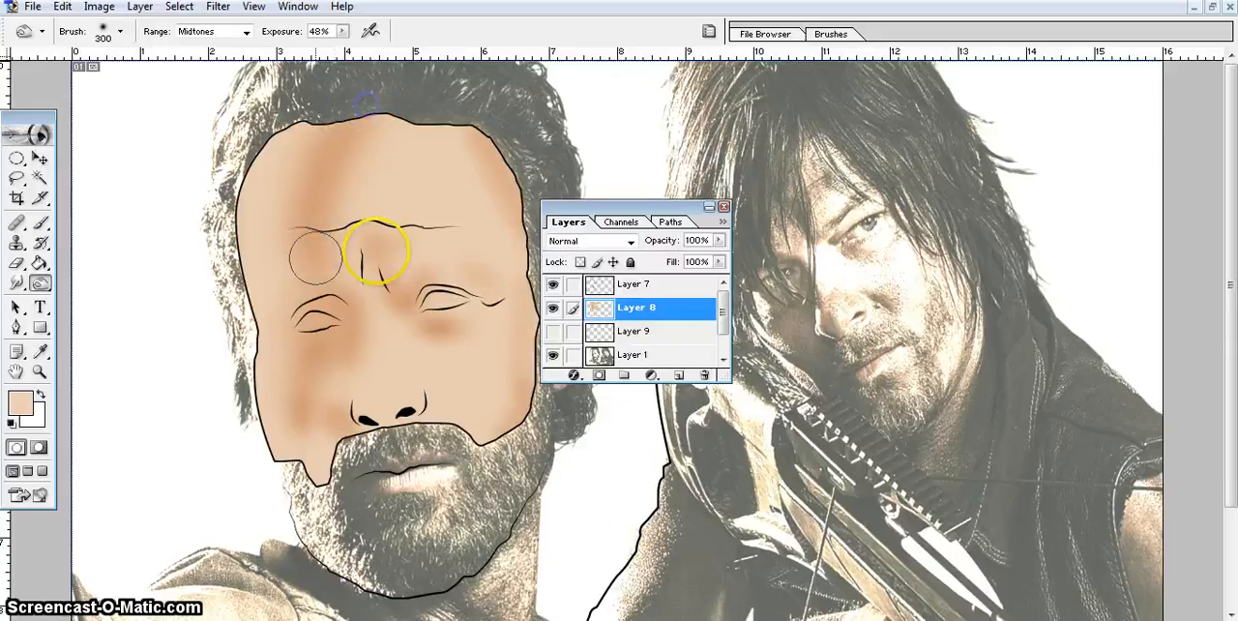
Check the skin layer against the photo and set up the Dodge tool with 53% exposure on midtones.
left_click(550, 309)
left_click(550, 310)
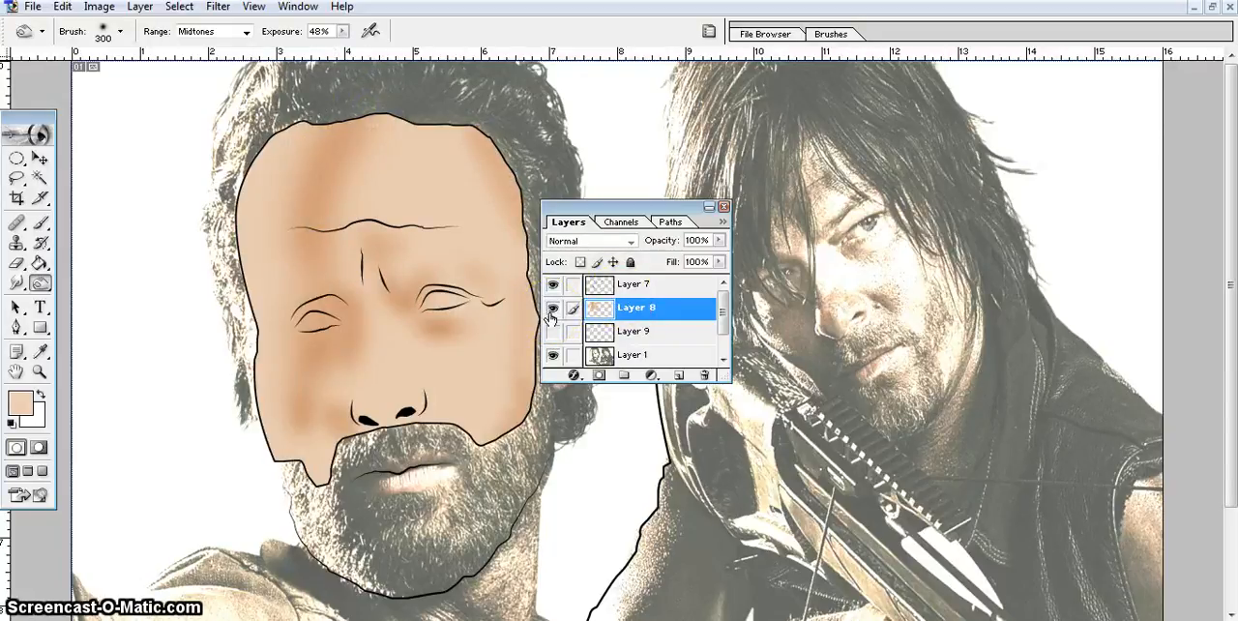
left_click(551, 310)
left_click(551, 308)
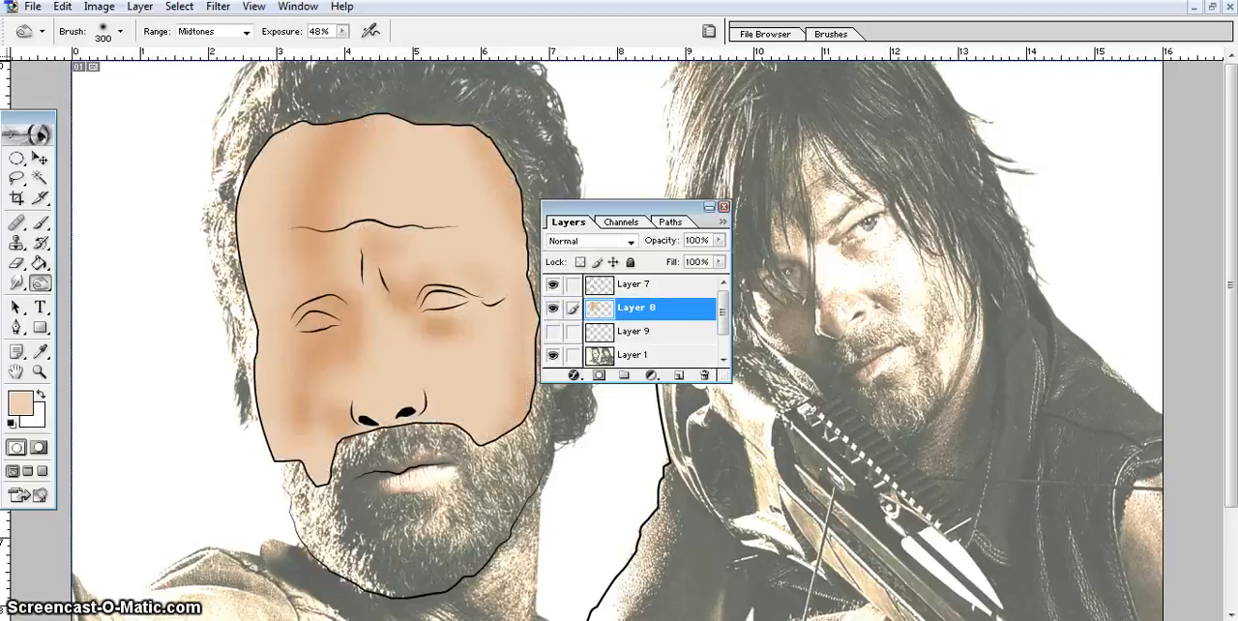
left_click(39, 283)
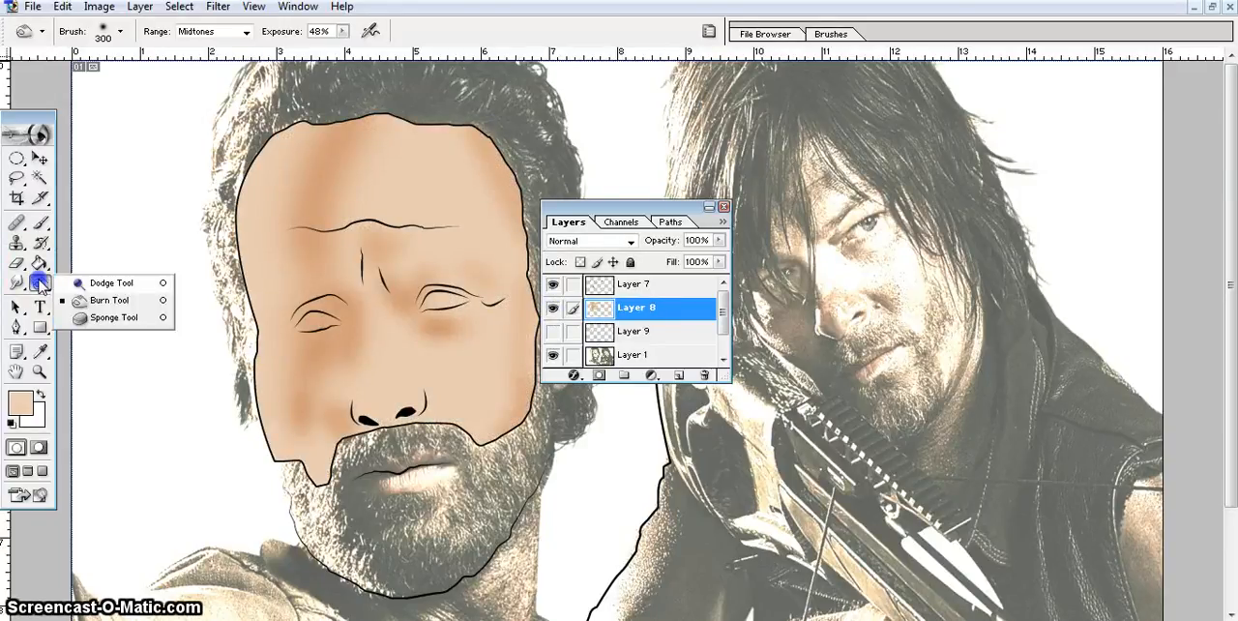
left_click(112, 282)
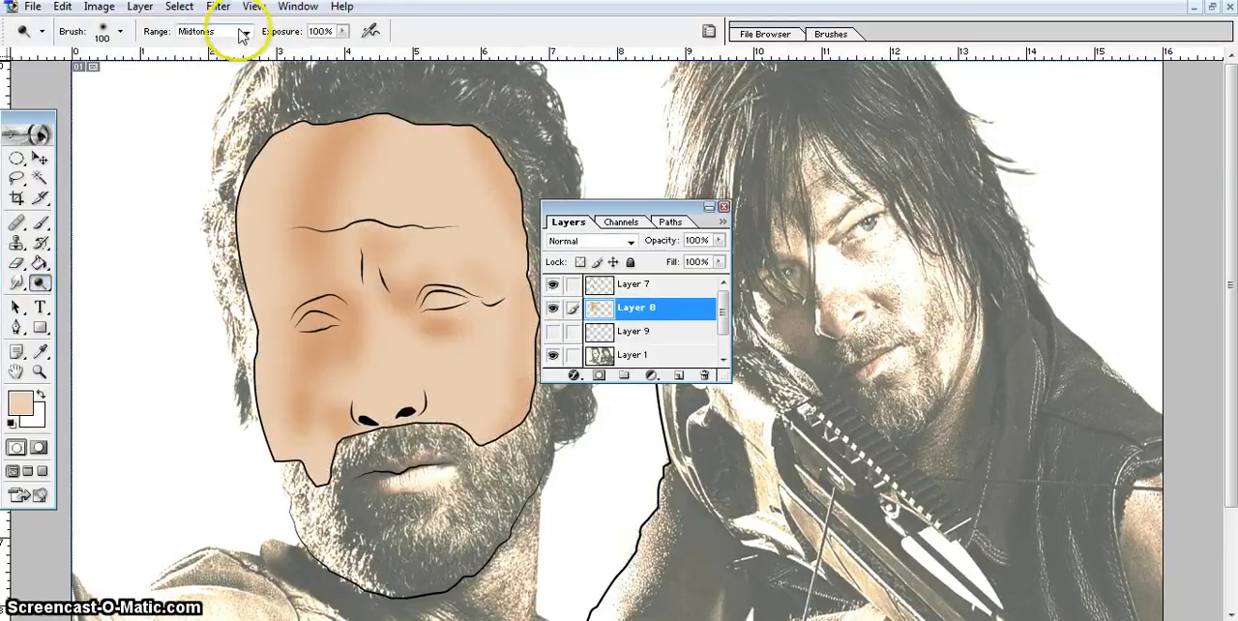
left_click(342, 31)
left_click_drag(342, 44, 303, 51)
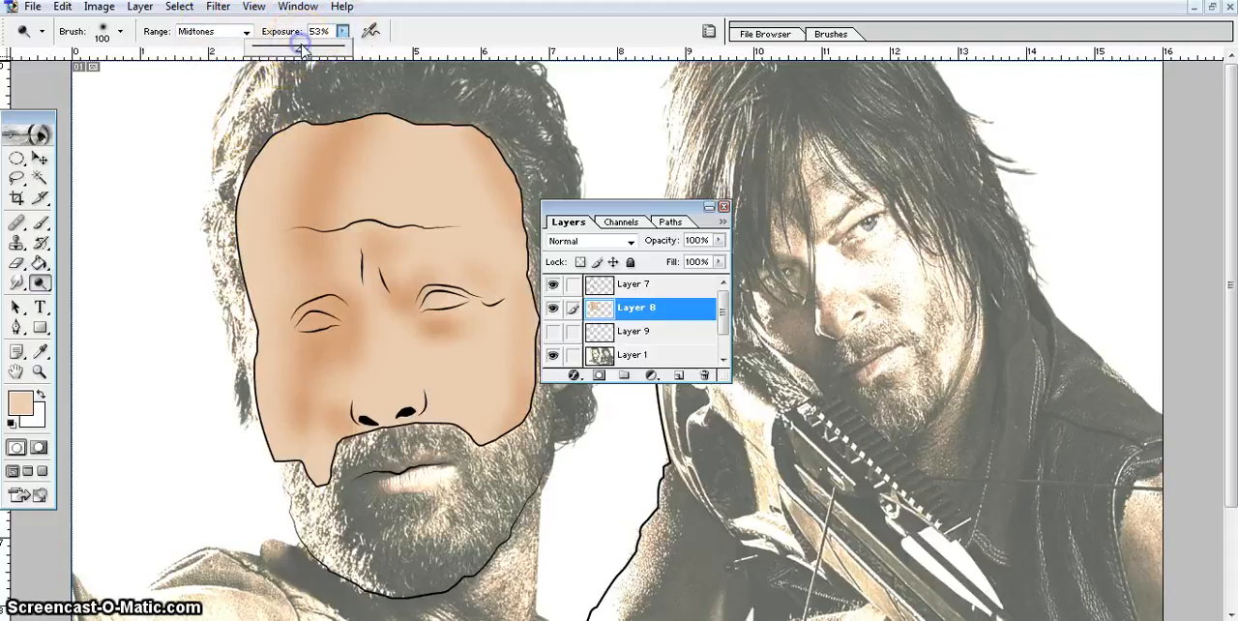
left_click(423, 32)
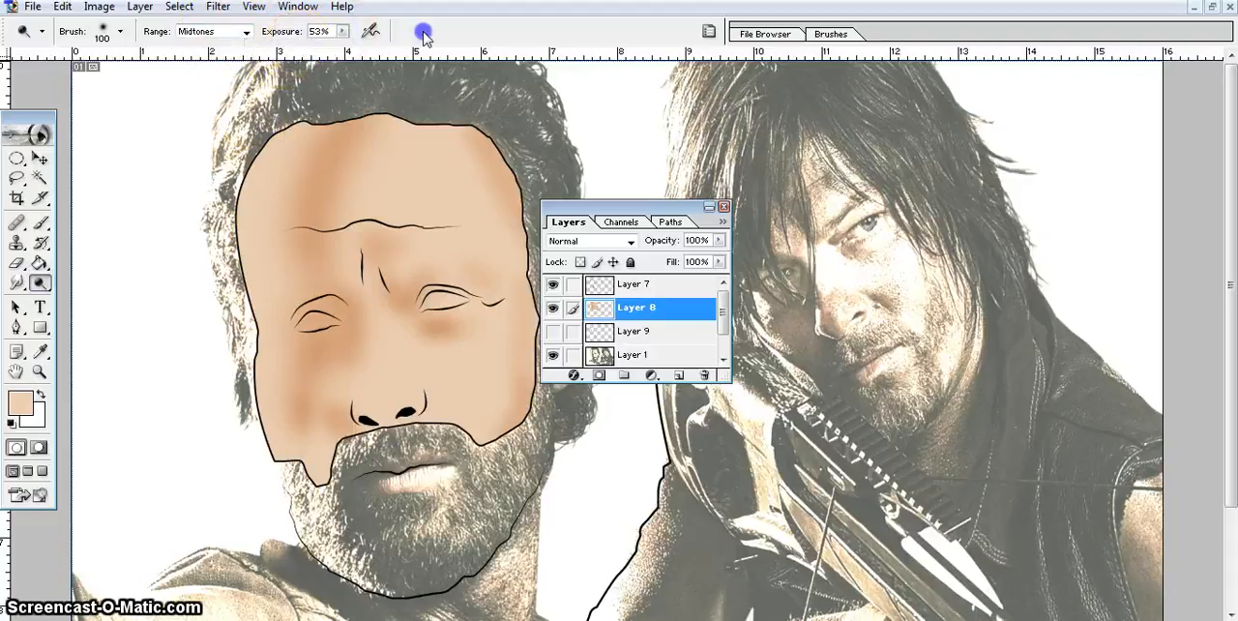
Dodge the left edge of the forehead and temple on Layer 8 with a 300 px brush, following the photo's highlights.
left_click(553, 307)
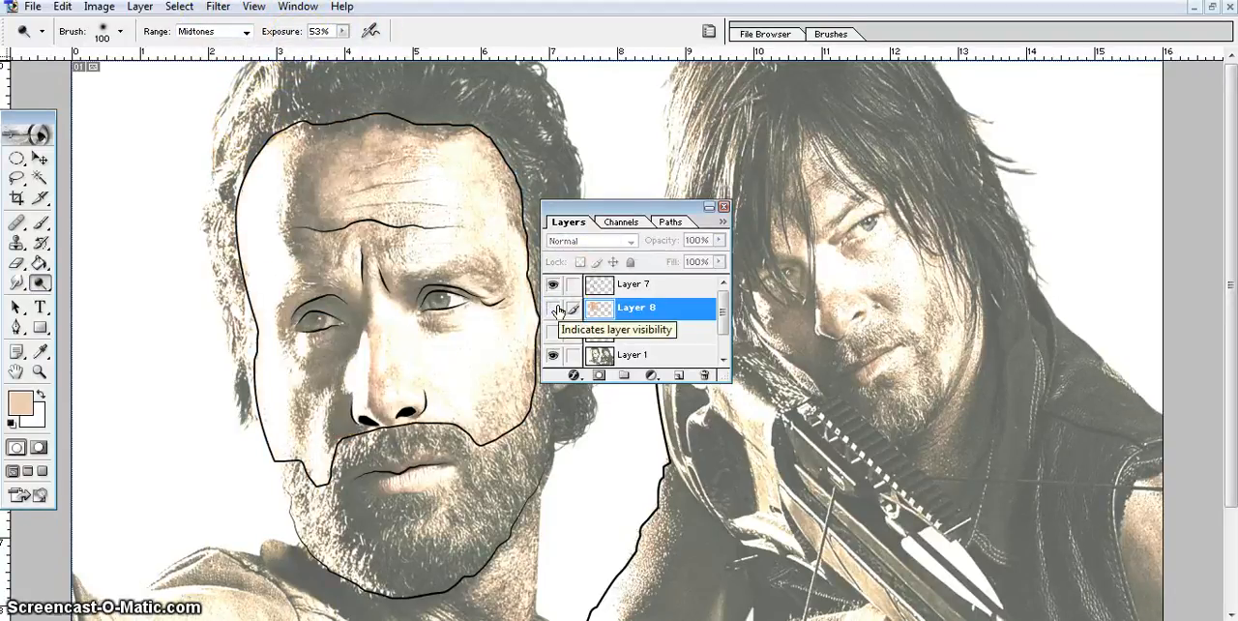
left_click(553, 308)
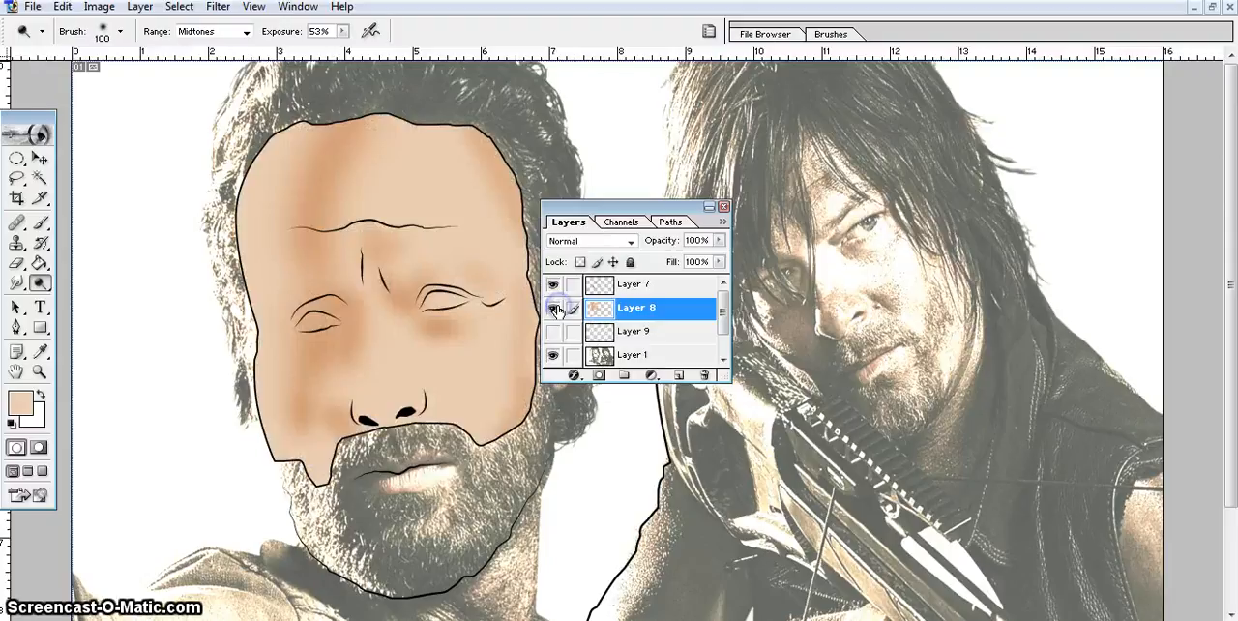
left_click(610, 311)
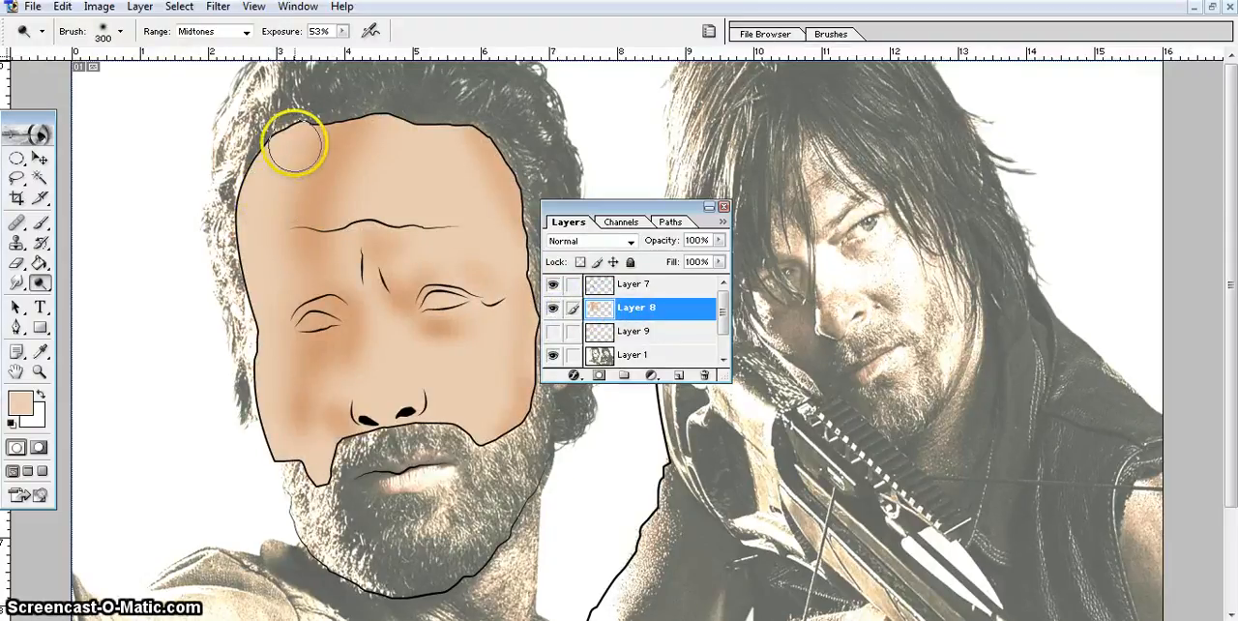
mouse_move(292, 136)
left_mouse_down()
mouse_move(262, 202)
mouse_move(273, 336)
mouse_move(312, 134)
mouse_move(279, 277)
mouse_move(269, 263)
left_mouse_up()
left_click(276, 344)
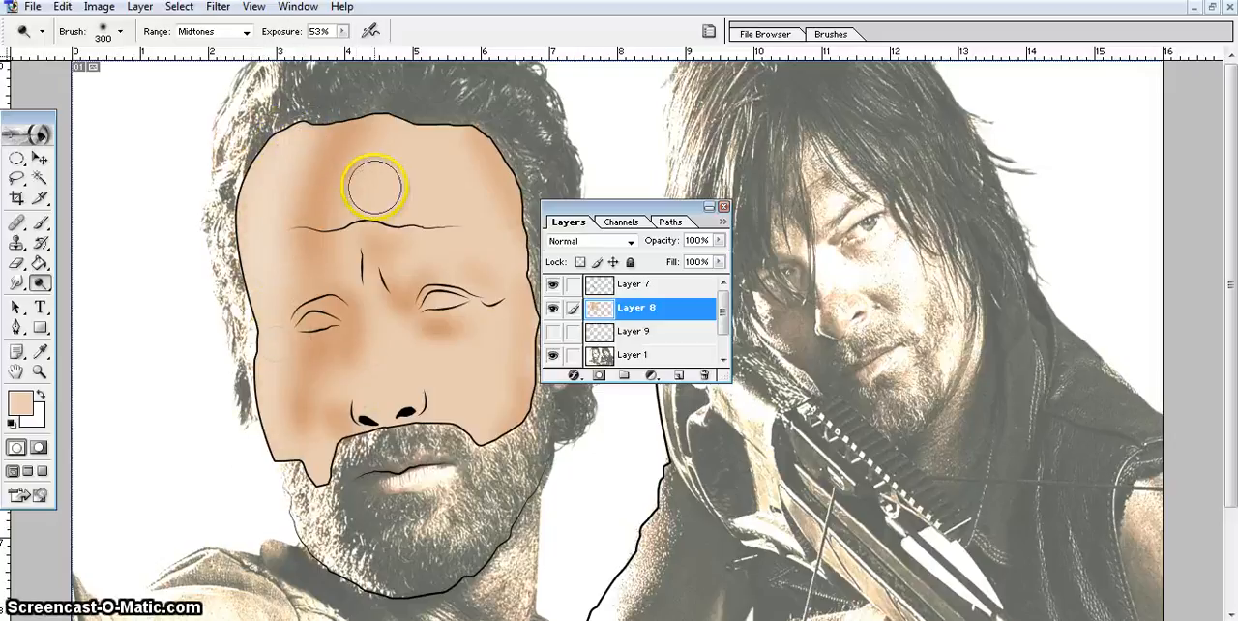
Dodge the centre of the forehead and the area above the right eye, comparing with the photo beneath Layer 8.
mouse_move(376, 129)
left_mouse_down()
mouse_move(378, 165)
mouse_move(448, 195)
left_mouse_up()
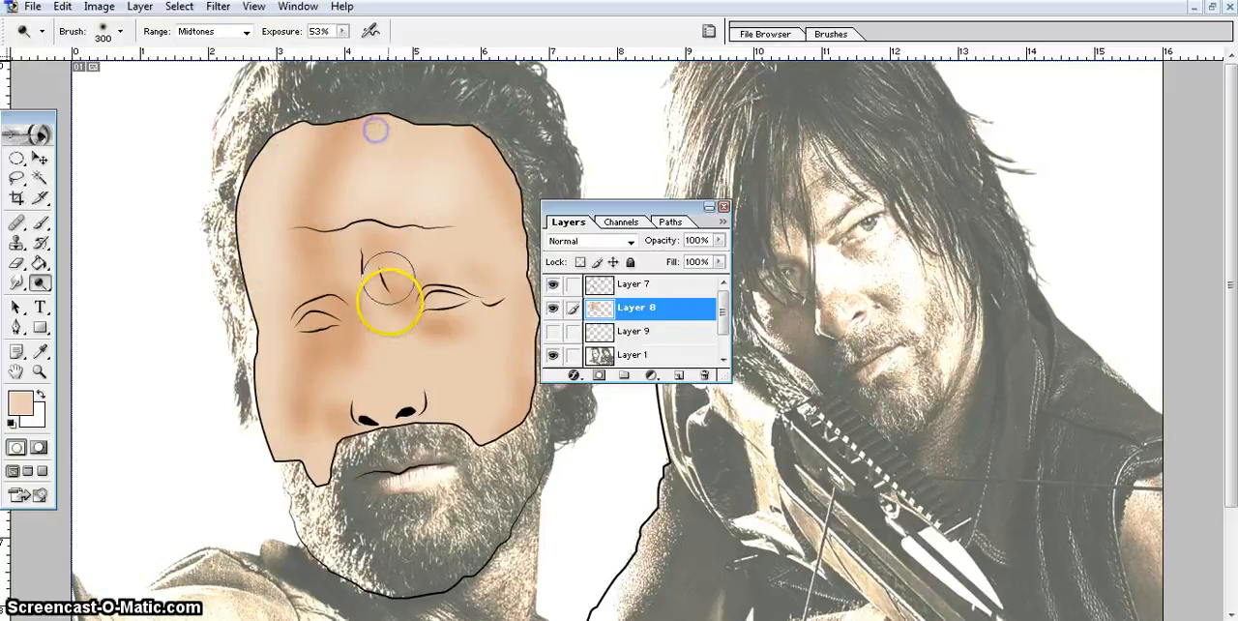
left_click(555, 308)
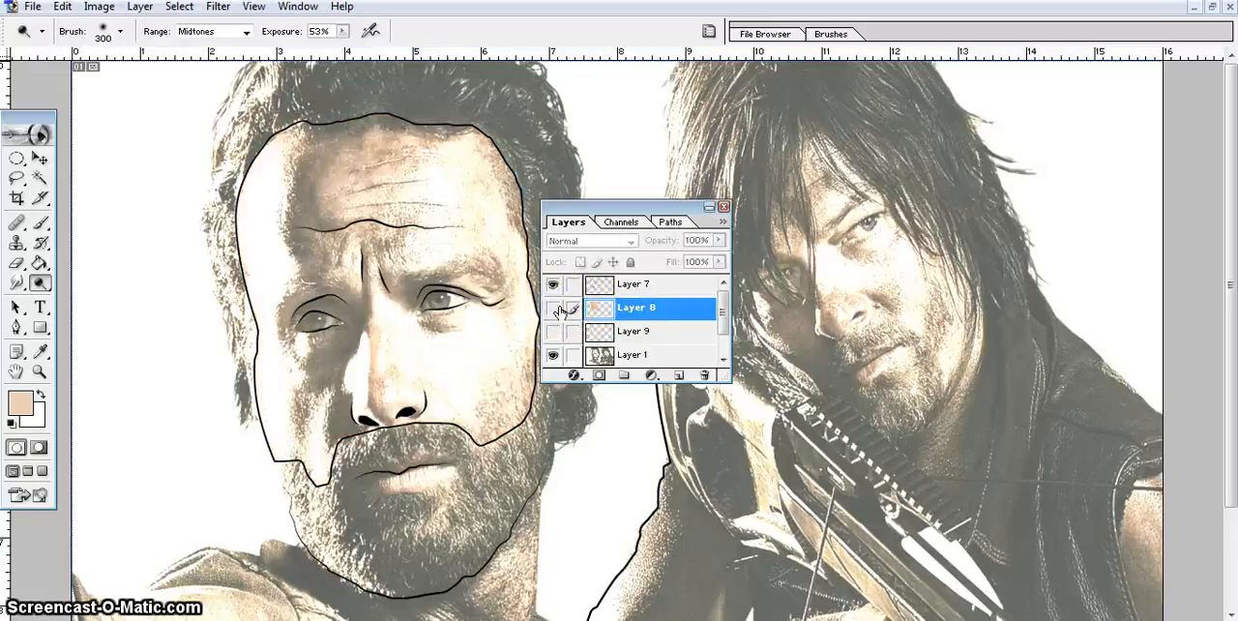
left_click(558, 309)
left_click_drag(425, 242, 462, 254)
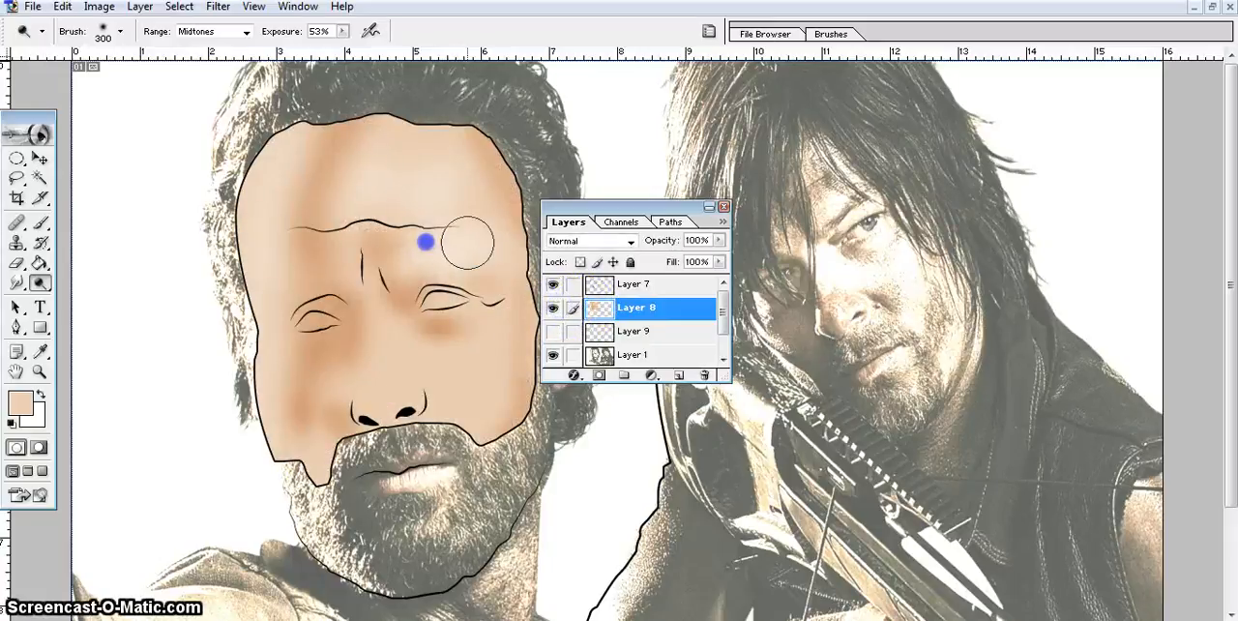
Dodge the left side of the nose from the bridge down to the nostrils with a 175 px brush, following the photo.
left_click(552, 308)
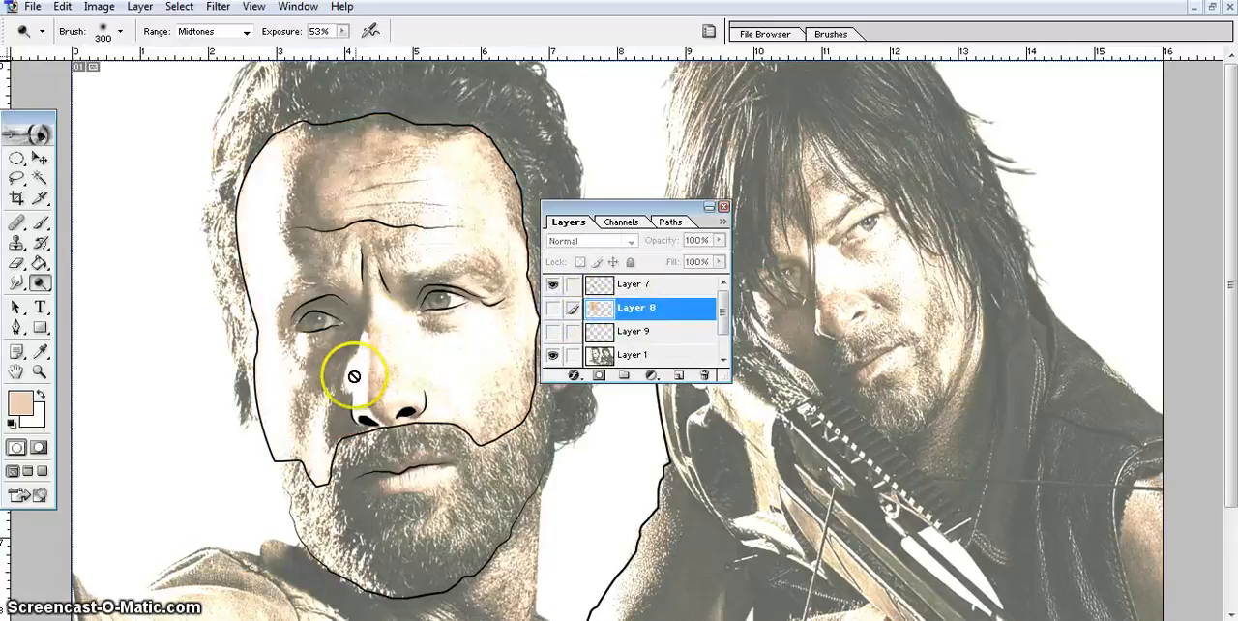
left_click(552, 307)
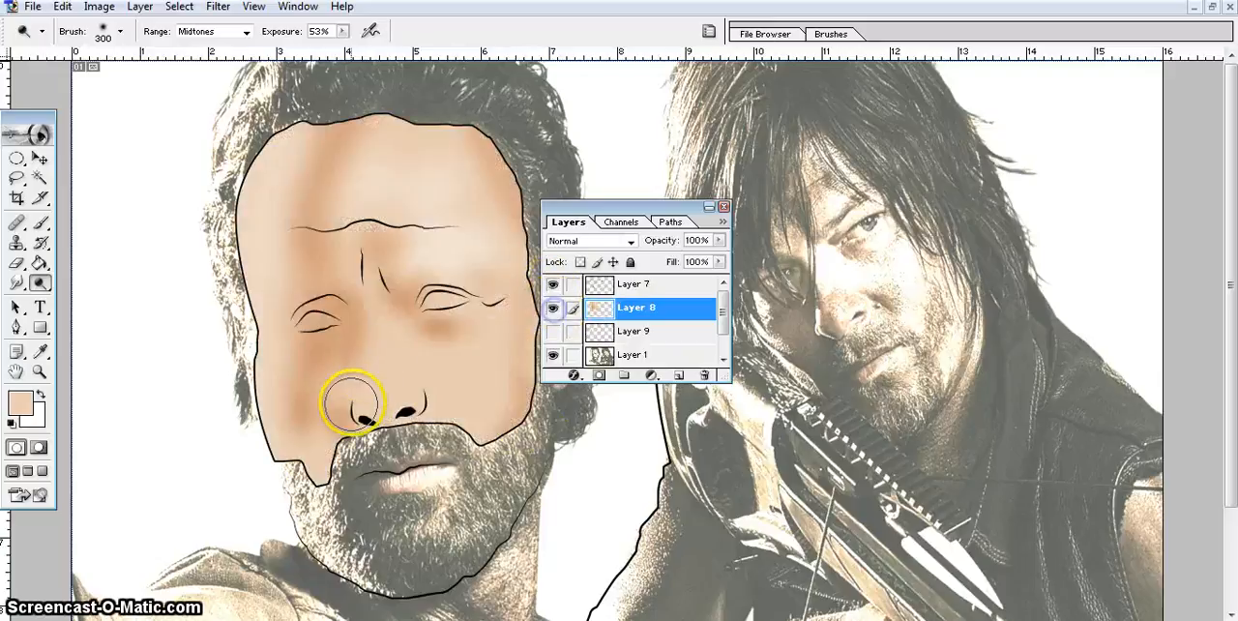
mouse_move(353, 404)
left_mouse_down()
mouse_move(359, 368)
mouse_move(363, 392)
left_mouse_up()
key("bracketleft")
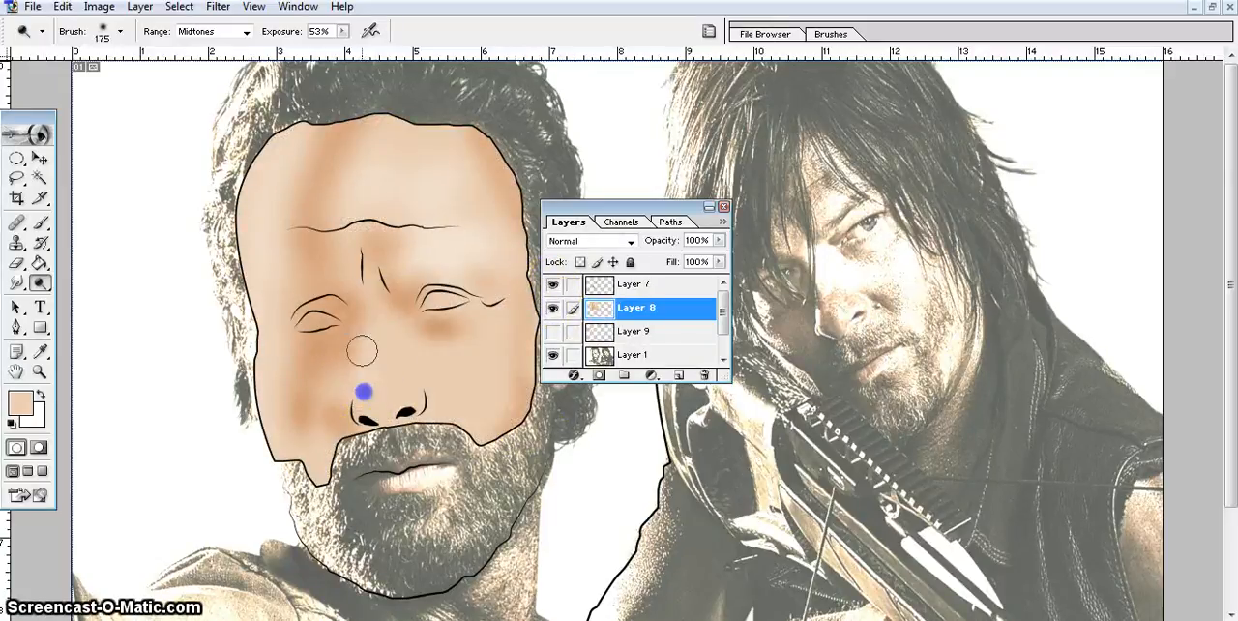
mouse_move(364, 337)
left_mouse_down()
mouse_move(358, 398)
mouse_move(371, 304)
mouse_move(392, 440)
left_mouse_up()
Dodge the nose tip and the upper nose bridge up to between the eyebrows, checking against the reference photo.
left_click(552, 308)
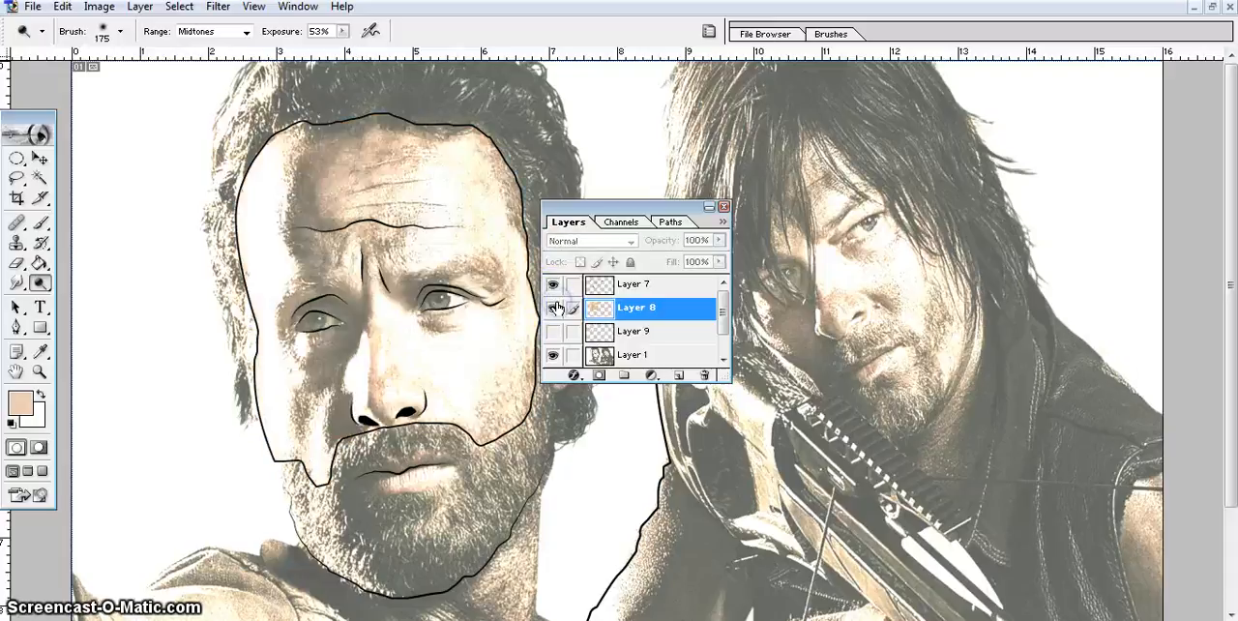
left_click(553, 307)
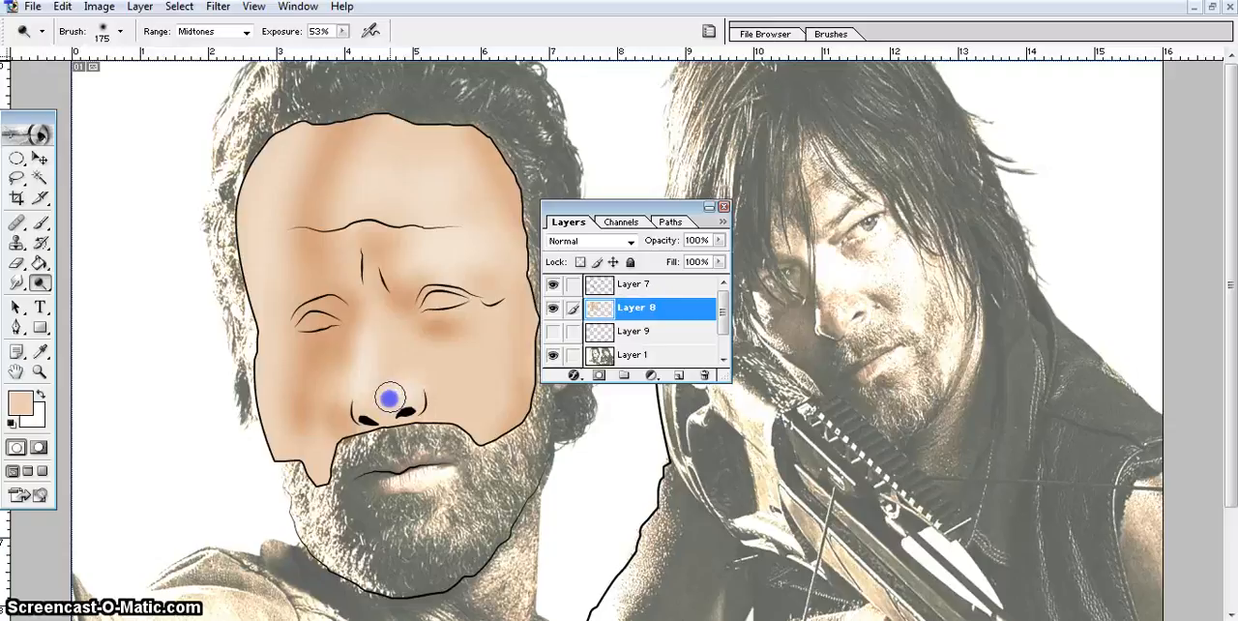
left_click(552, 308)
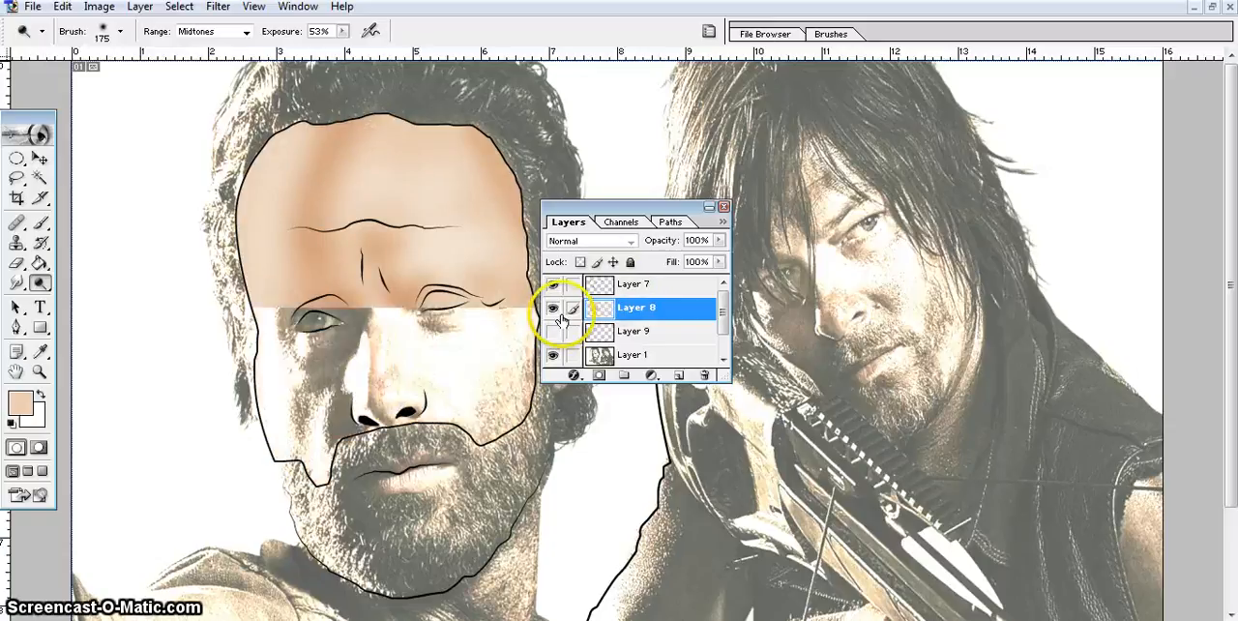
mouse_move(389, 317)
left_mouse_down()
mouse_move(401, 348)
mouse_move(375, 266)
mouse_move(370, 310)
mouse_move(373, 259)
left_mouse_up()
left_click(553, 307)
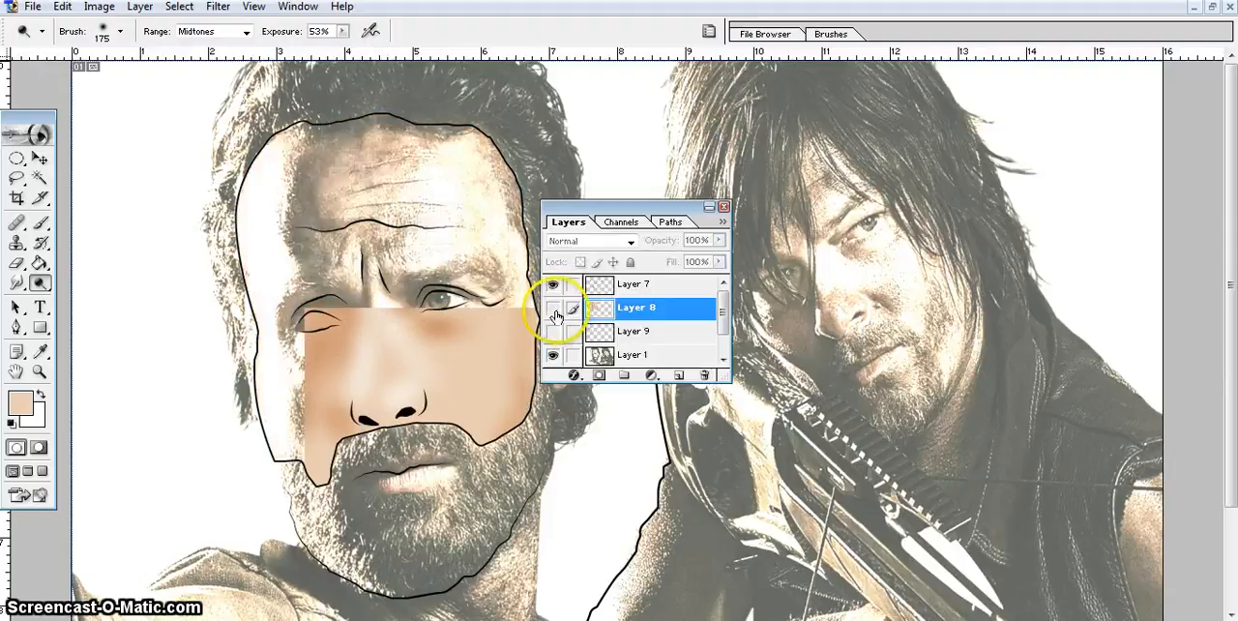
left_click(553, 307)
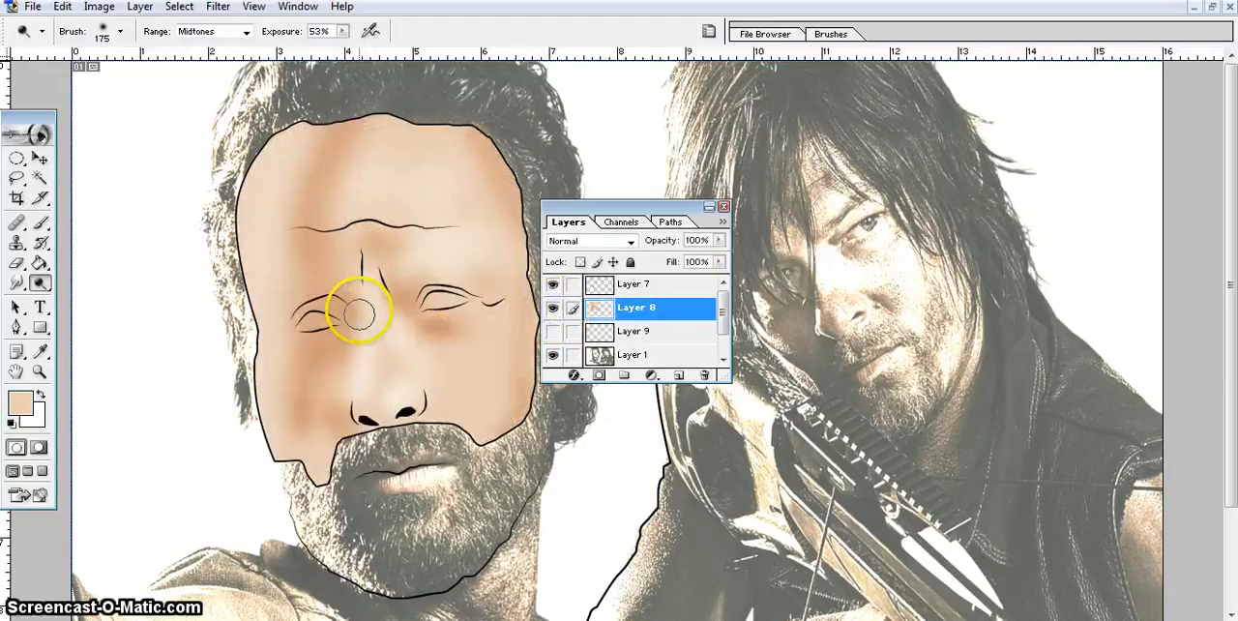
Burn the nose bridge between the eyes using the Burn tool with a 125 px brush, after checking the photo.
left_click(39, 282)
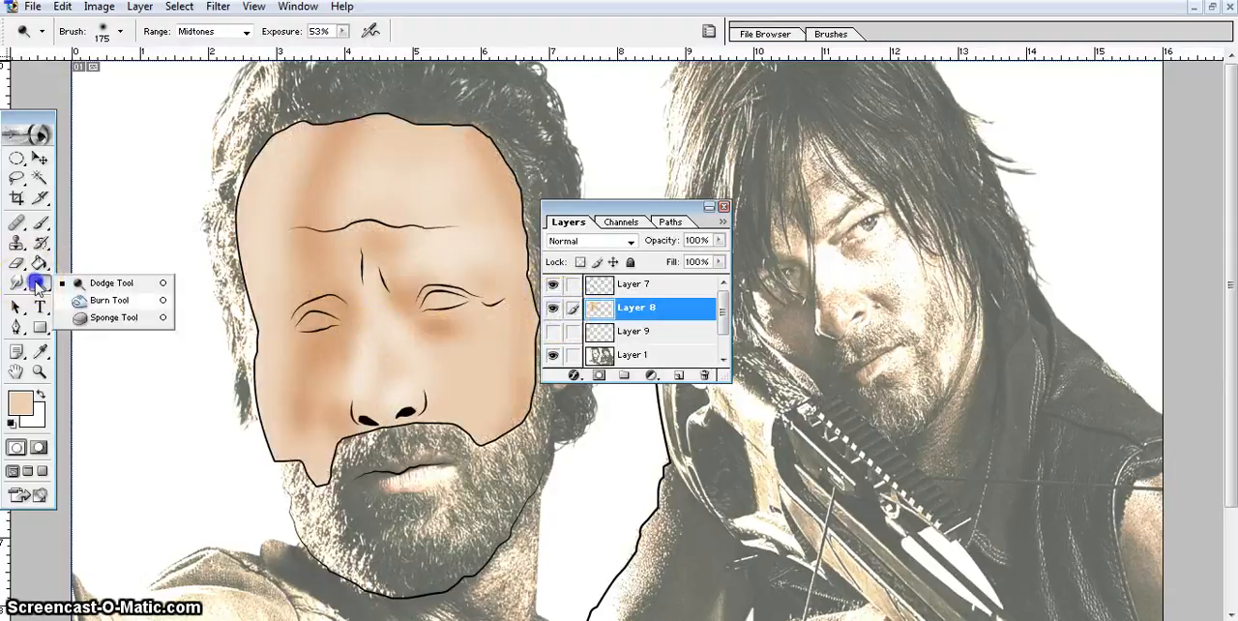
left_click(97, 301)
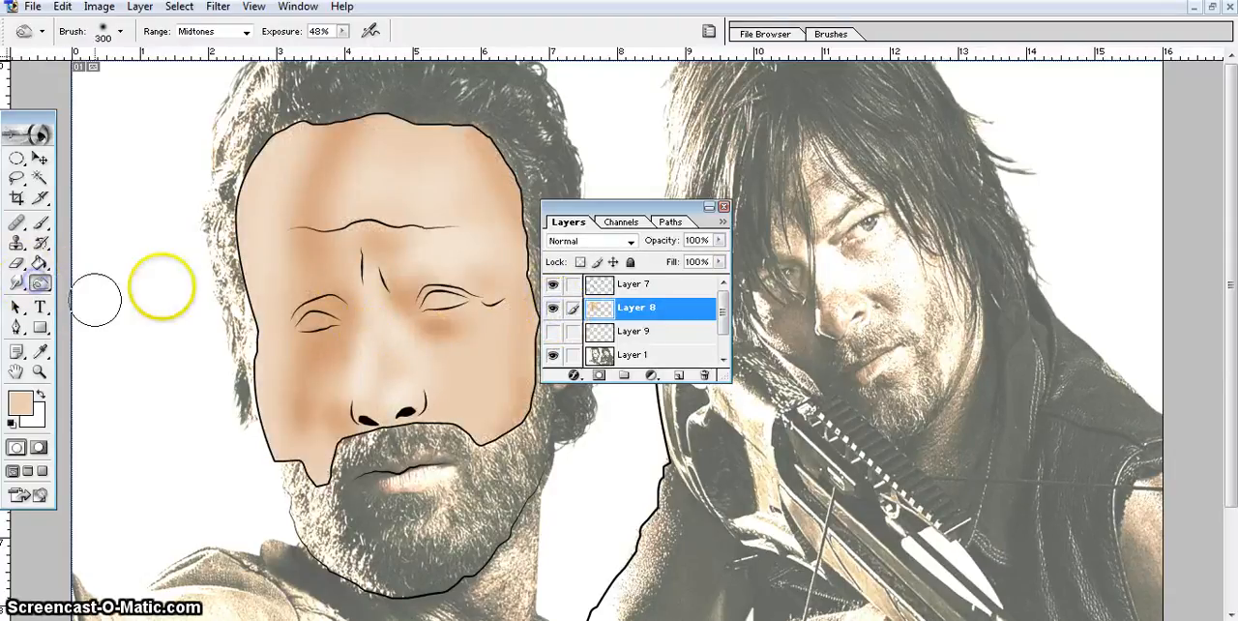
left_click(553, 308)
left_click(552, 308)
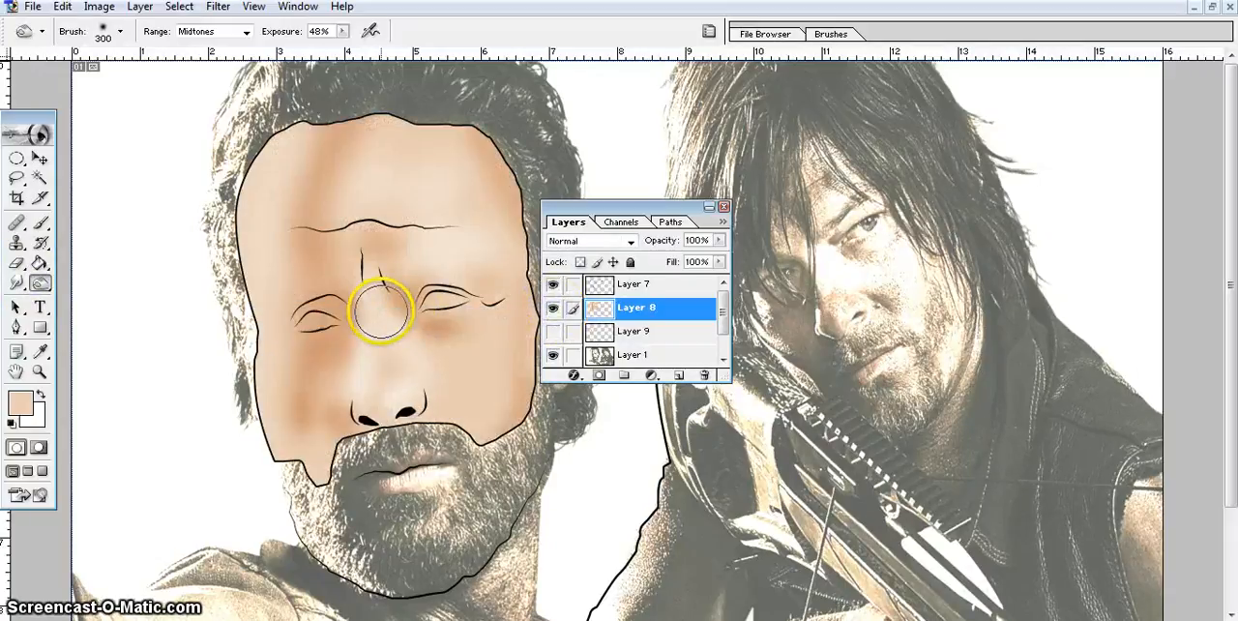
left_click_drag(380, 311, 370, 276)
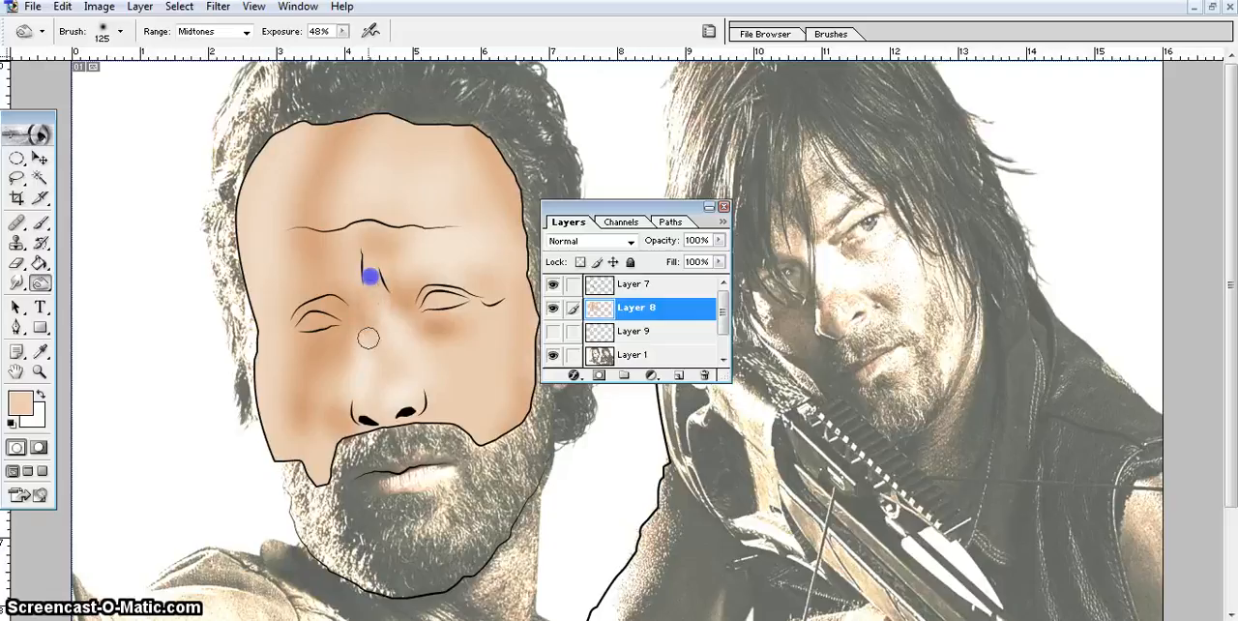
Burn shading on the nose tip between the nostrils, following the photo beneath Layer 8.
left_click(552, 308)
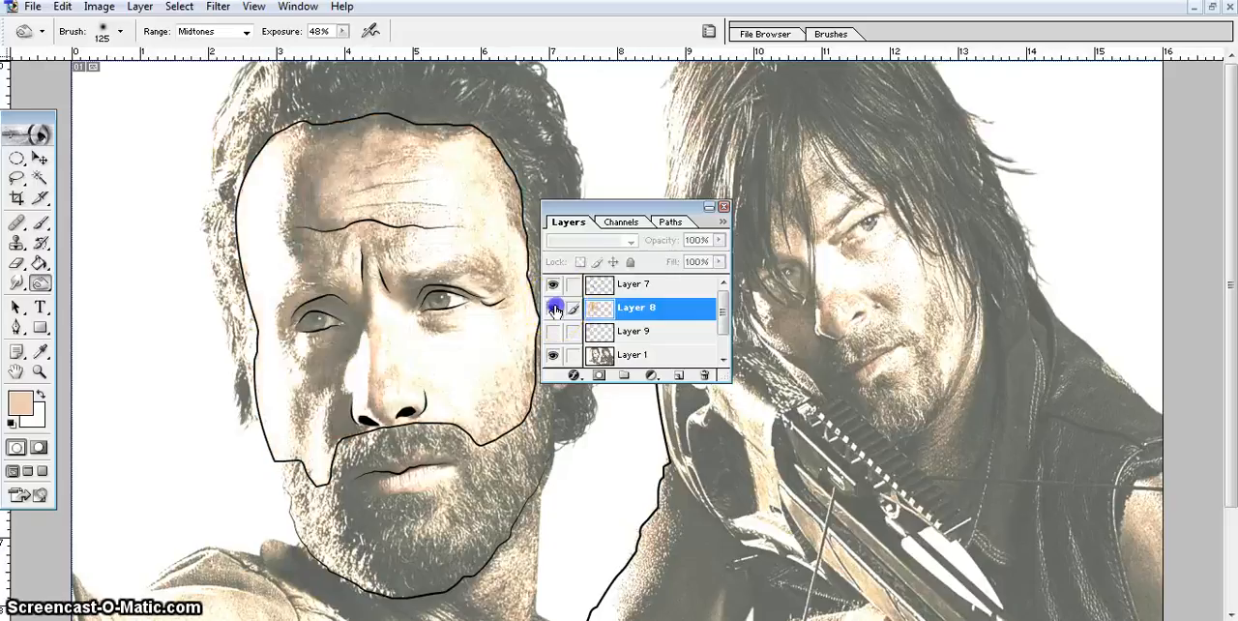
left_click(552, 308)
mouse_move(384, 416)
left_mouse_down()
mouse_move(368, 402)
mouse_move(375, 388)
mouse_move(385, 418)
mouse_move(379, 399)
left_mouse_up()
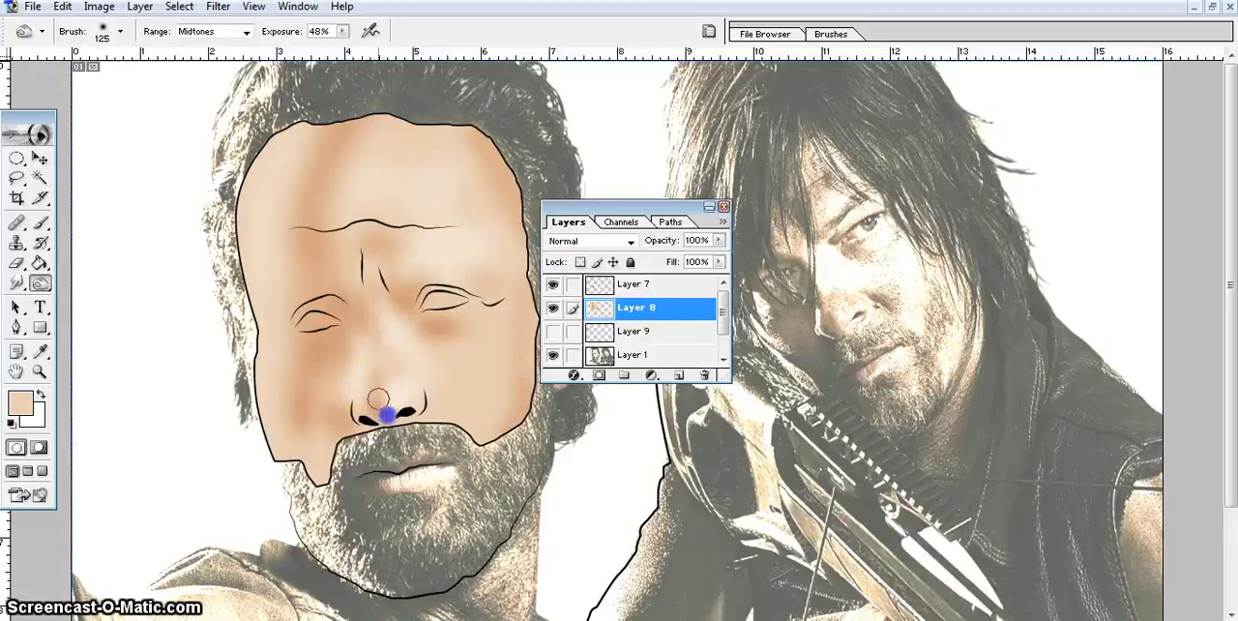
Burn shading beside the right nostril and along the right edge of the cheek after comparing with the reference photo.
left_click(552, 308)
left_click(552, 308)
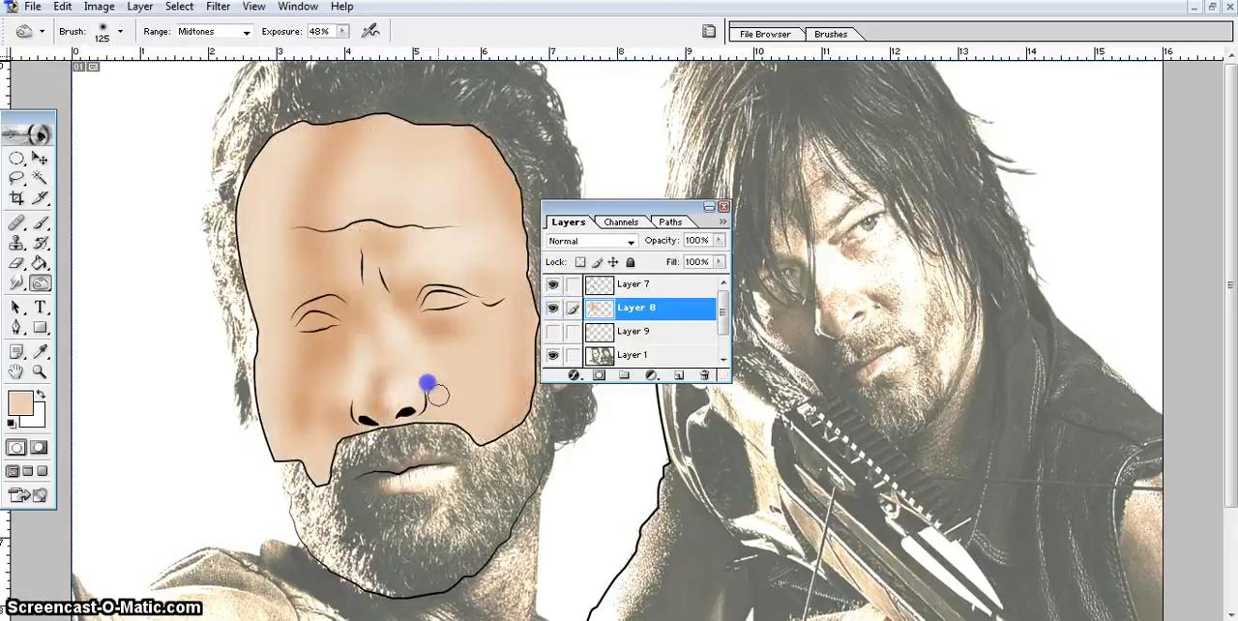
left_click_drag(428, 383, 428, 386)
left_click_drag(531, 379, 530, 376)
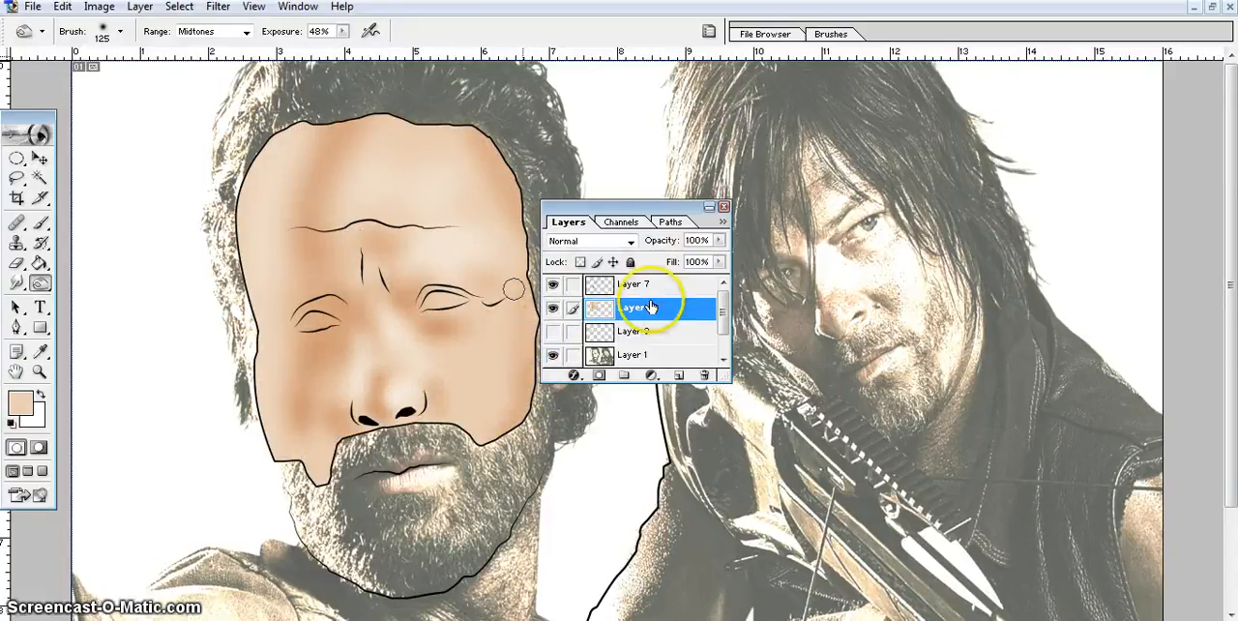
left_click(553, 331)
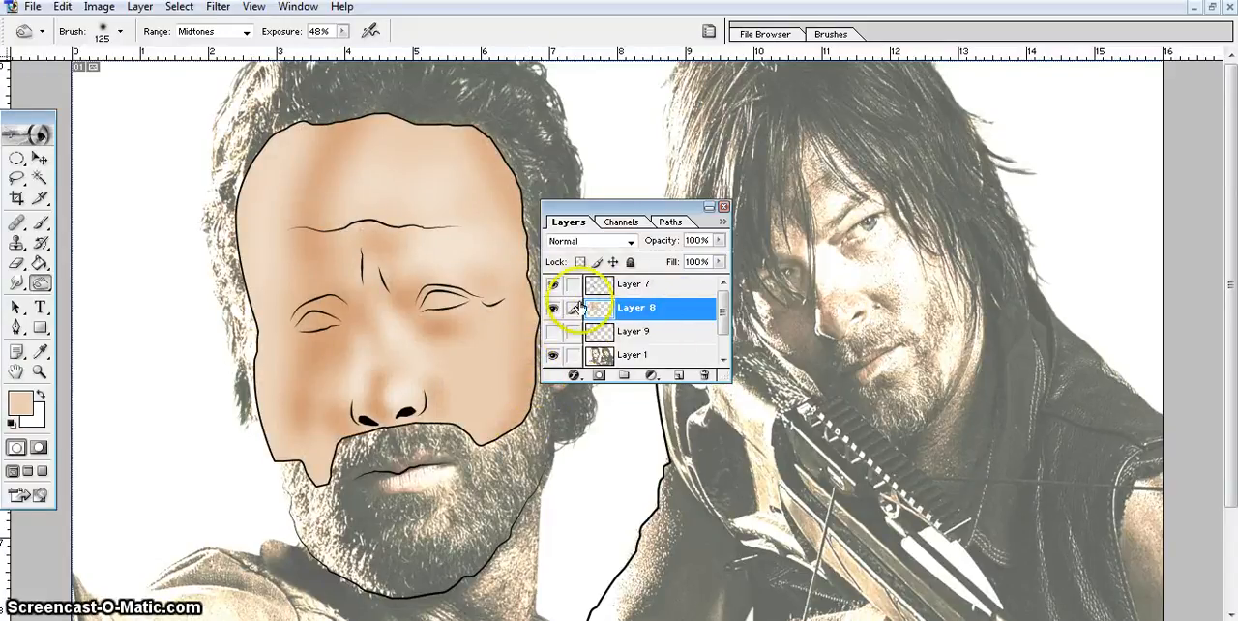